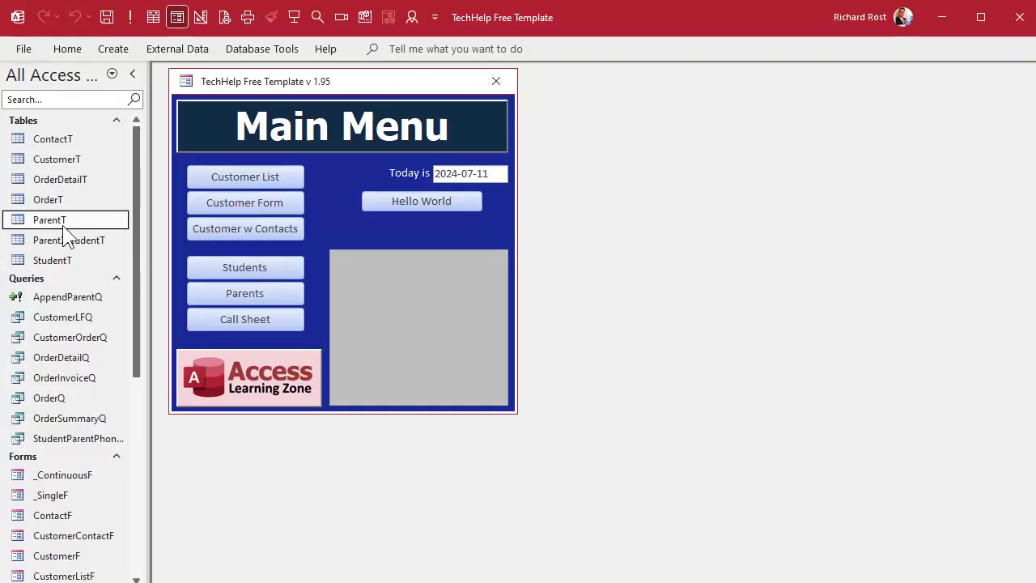
- View the parent list and delete the junk student record "asdasd" with StudentID 13 from the student list
{"action": "left_click", "coordinate": [245, 293]}
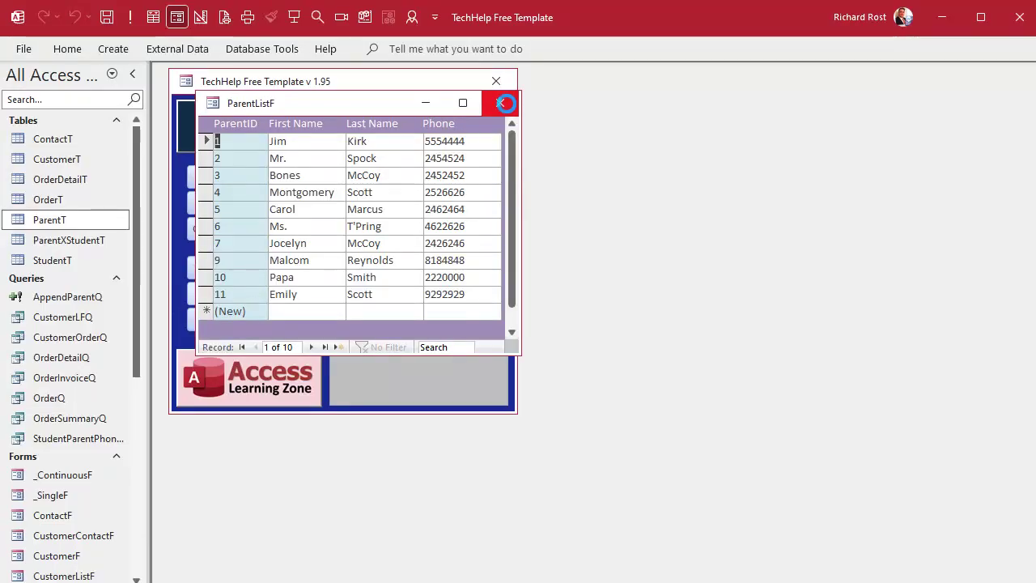
{"action": "left_click", "coordinate": [500, 103]}
{"action": "left_click", "coordinate": [246, 267]}
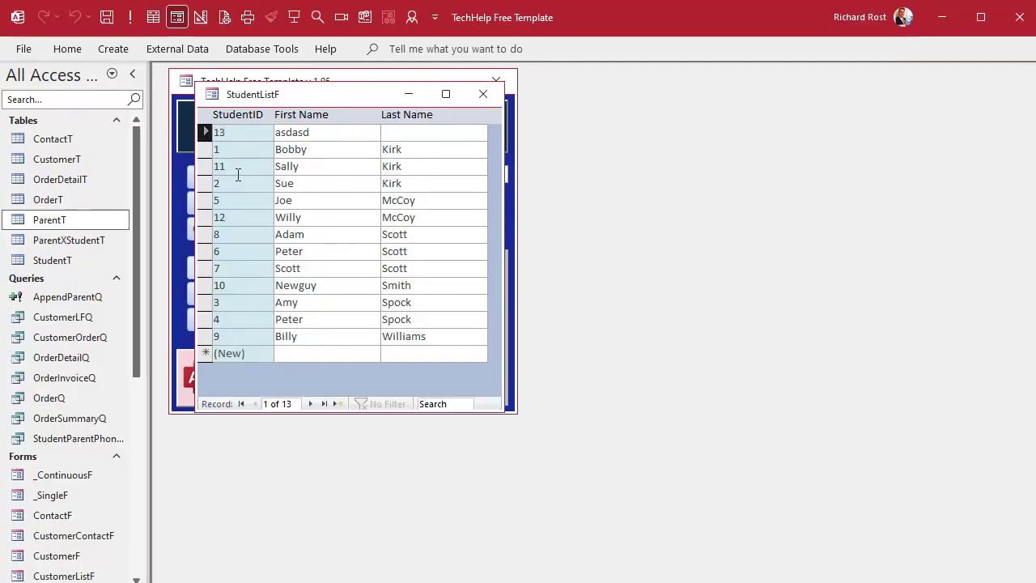
{"action": "key", "text": "Delete"}
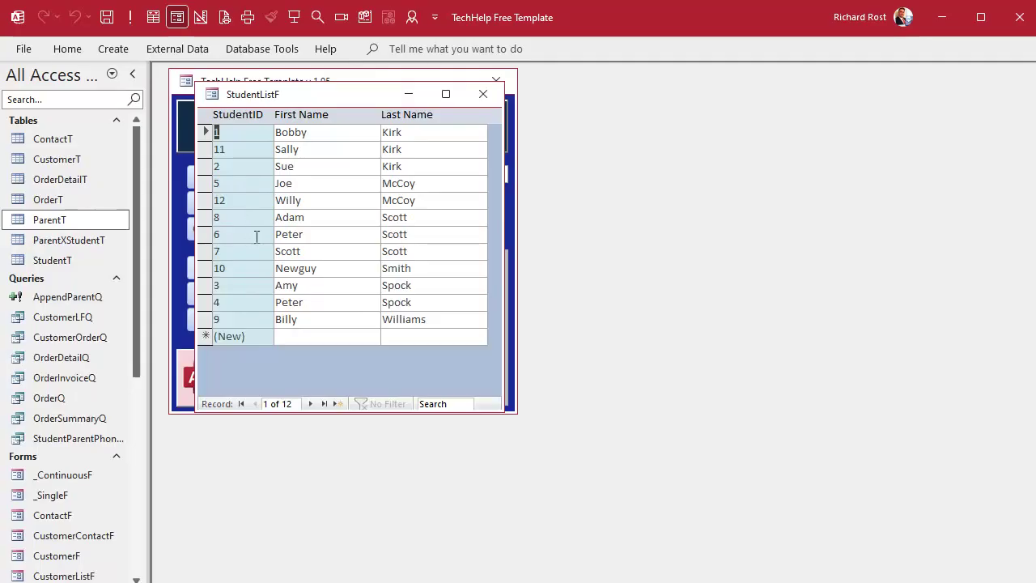
- Examine the parents linked to students 12 and 1, including the third parent's own record, and close the student forms
{"action": "double_click", "coordinate": [245, 200]}
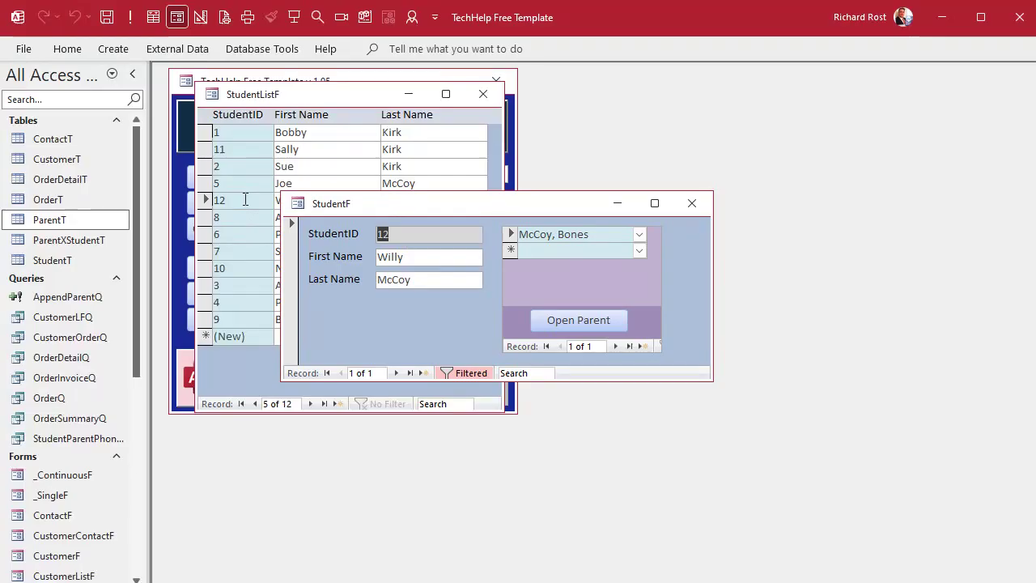
{"action": "left_click", "coordinate": [693, 203]}
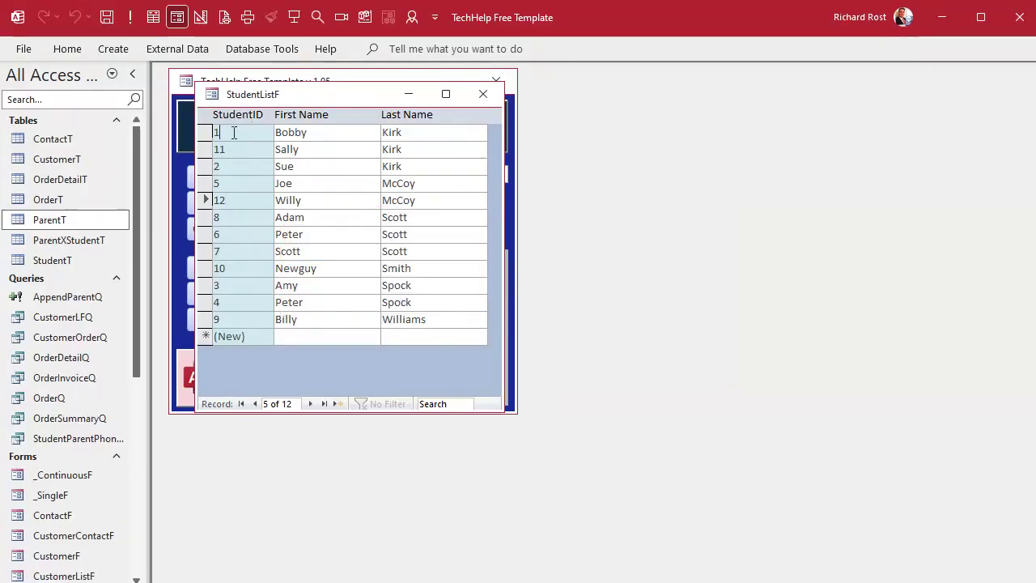
{"action": "double_click", "coordinate": [233, 132]}
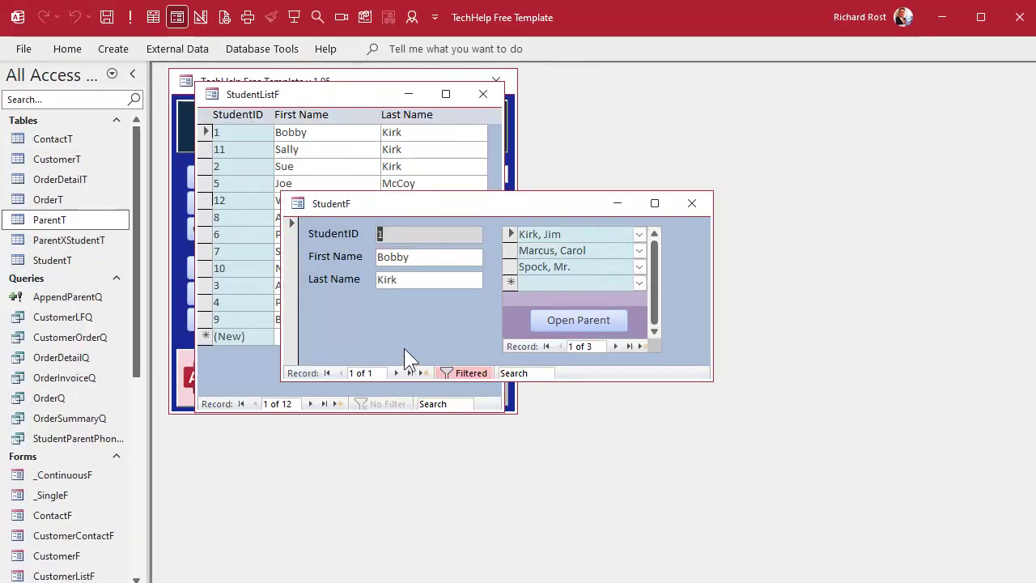
{"action": "left_click", "coordinate": [593, 267]}
{"action": "double_click", "coordinate": [593, 267]}
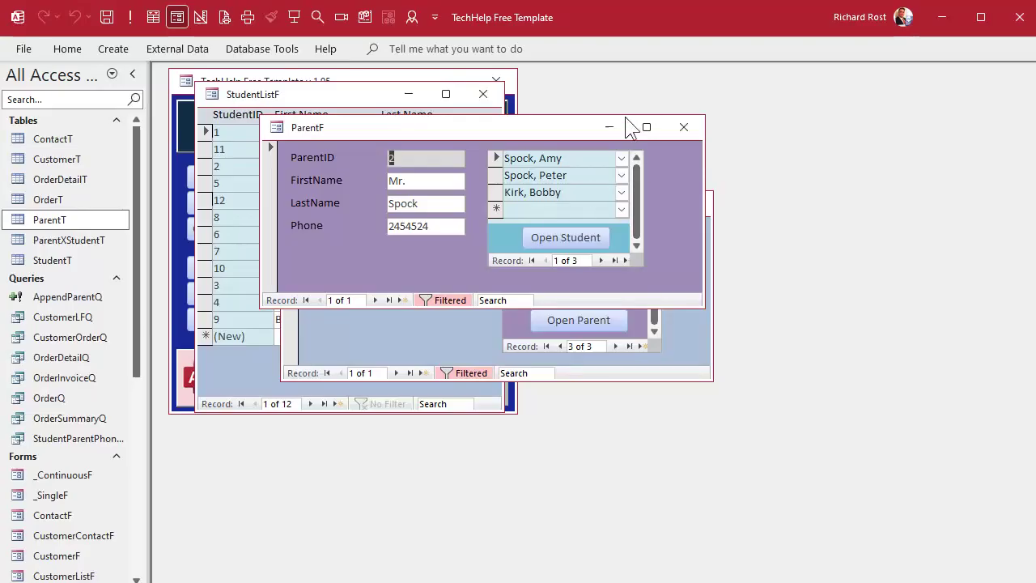
{"action": "left_click", "coordinate": [684, 130]}
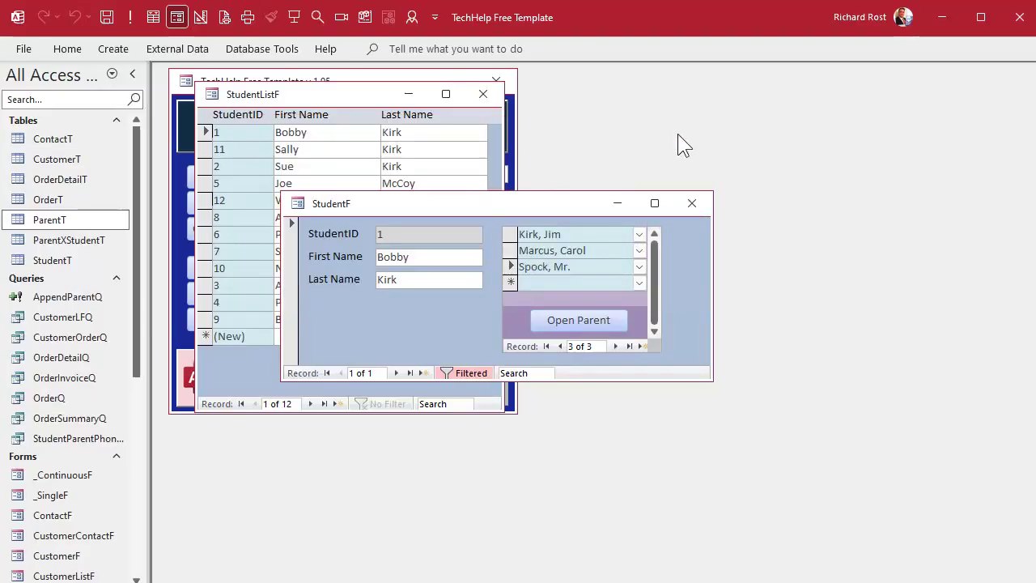
{"action": "left_click", "coordinate": [75, 241]}
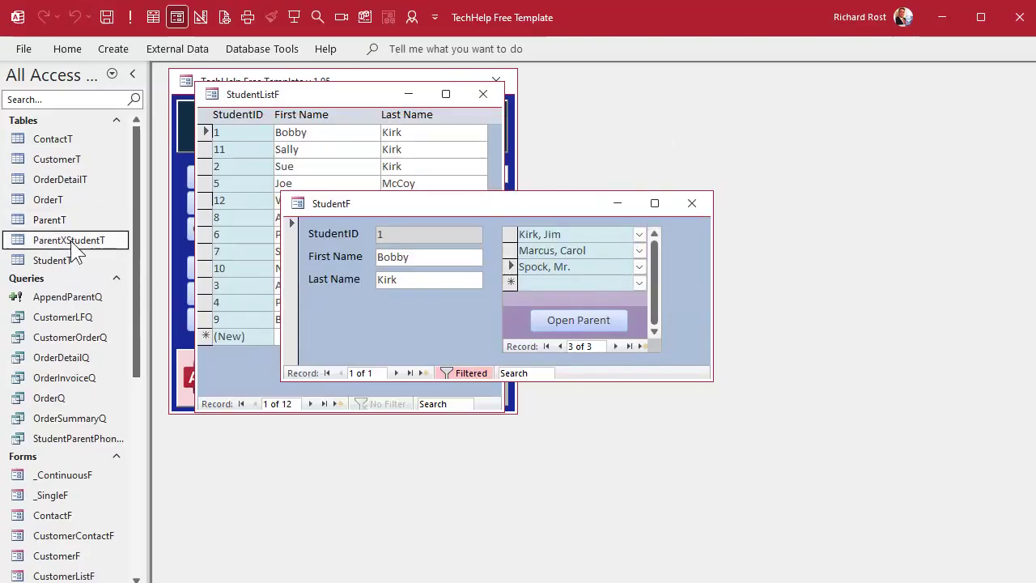
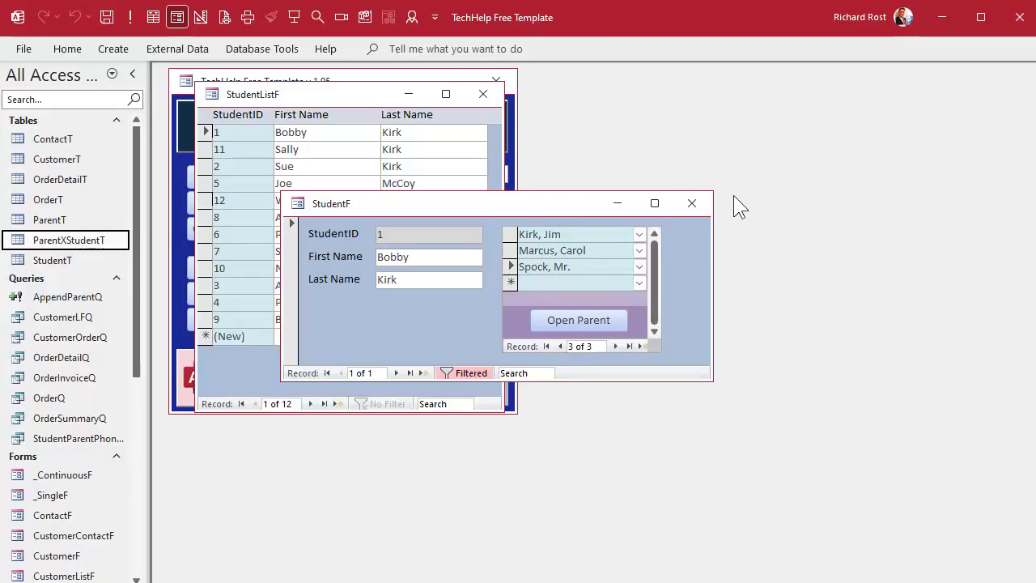
{"action": "left_click", "coordinate": [691, 203]}
{"action": "left_click", "coordinate": [483, 94]}
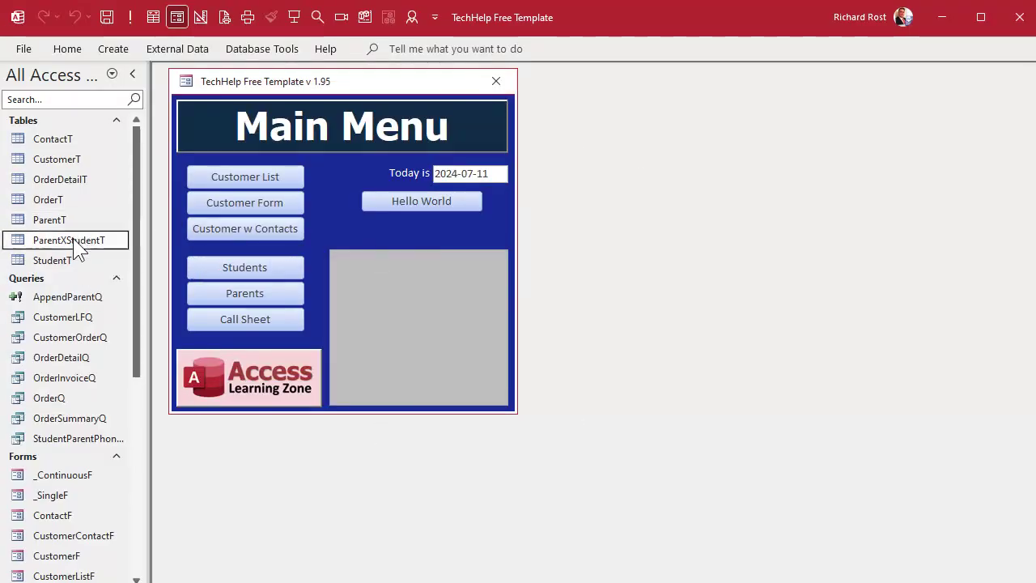
- Add a Yes/No field named OnMailingList to the ParentXStudentT table in Design View, then save and close the table
{"action": "right_click", "coordinate": [128, 240]}
{"action": "left_click", "coordinate": [146, 273]}
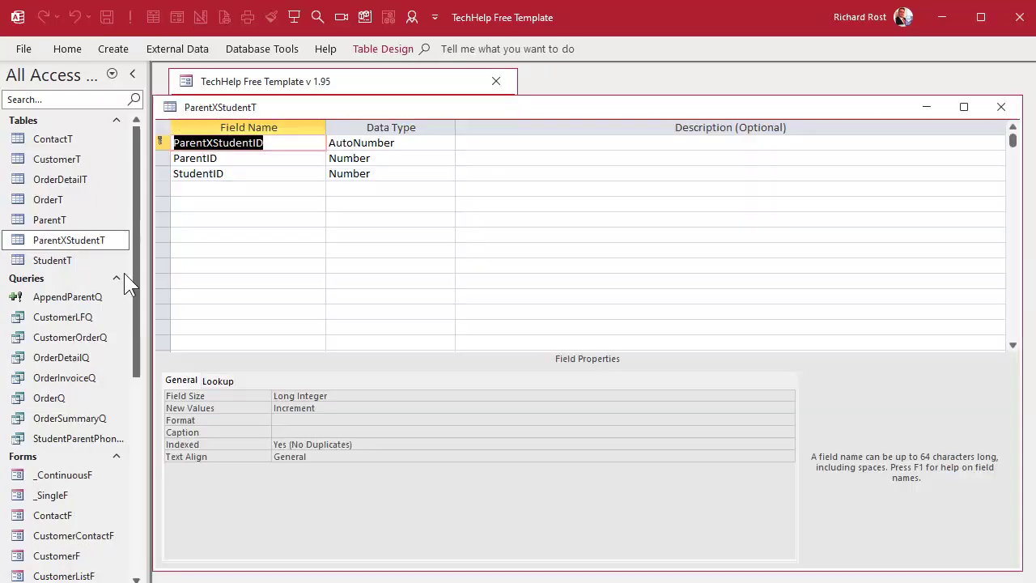
{"action": "left_click", "coordinate": [246, 187]}
{"action": "type", "text": "OnMa"}
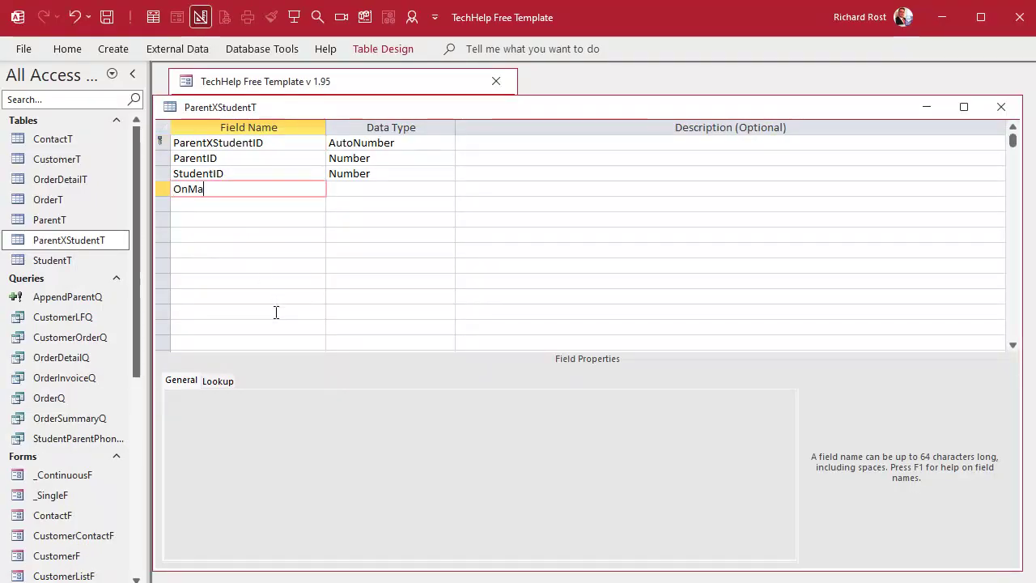
{"action": "type", "text": "ilingList"}
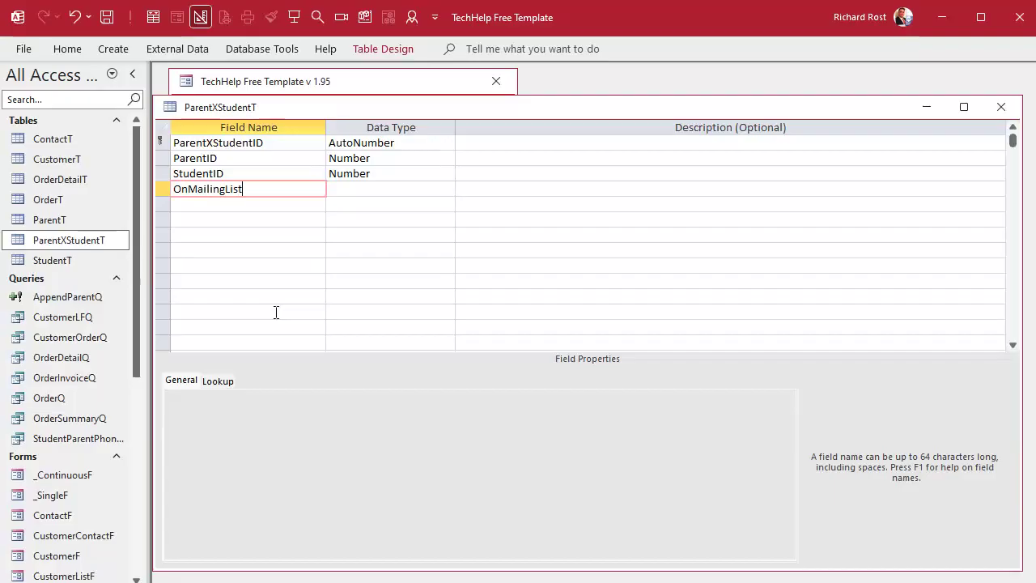
{"action": "key", "text": "Tab"}
{"action": "type", "text": "y"}
{"action": "key", "text": "Tab"}
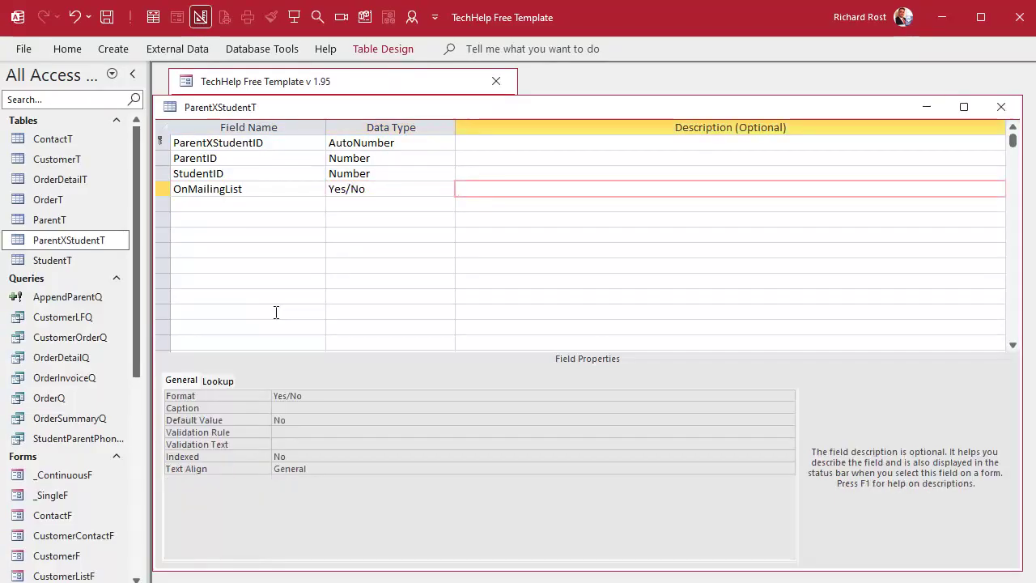
{"action": "left_click", "coordinate": [293, 421]}
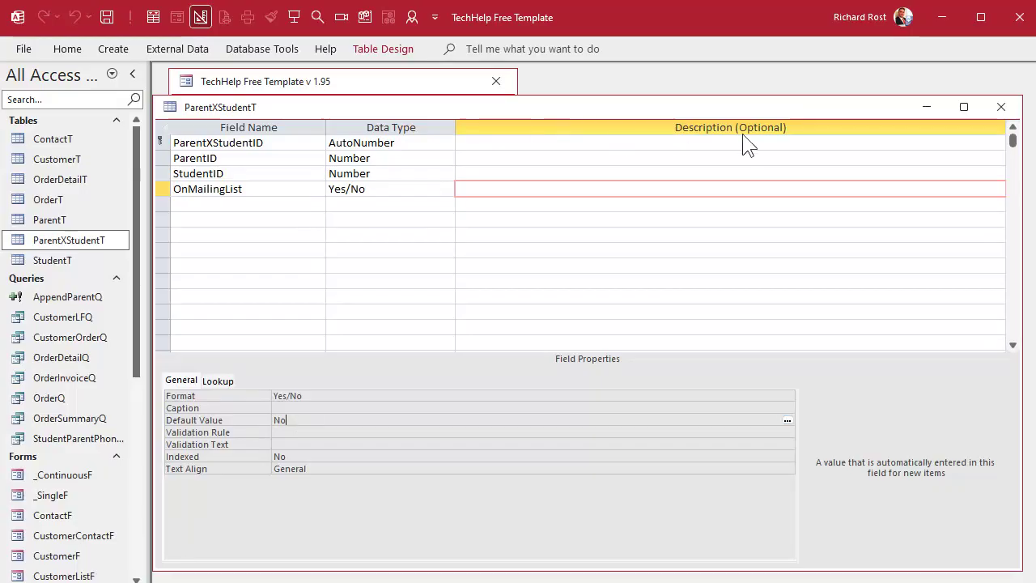
{"action": "left_click", "coordinate": [1002, 107]}
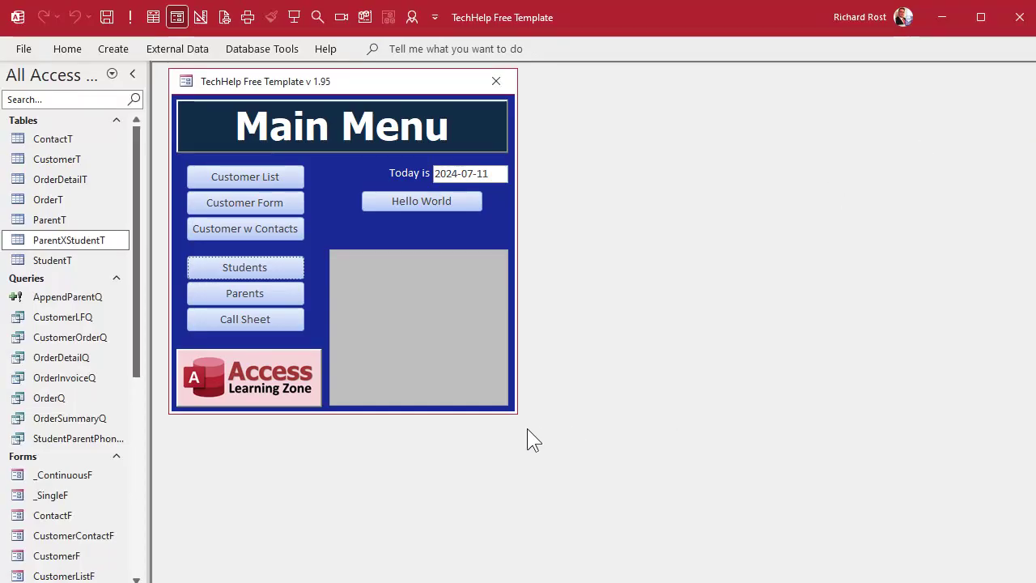
- Widen the ParentSubF form in Design View and add the OnMailingList field beside the ParentID combo box
{"action": "scroll", "coordinate": [57, 397], "scroll_direction": "down", "scroll_amount": 5}
{"action": "right_click", "coordinate": [58, 446]}
{"action": "left_click", "coordinate": [111, 500]}
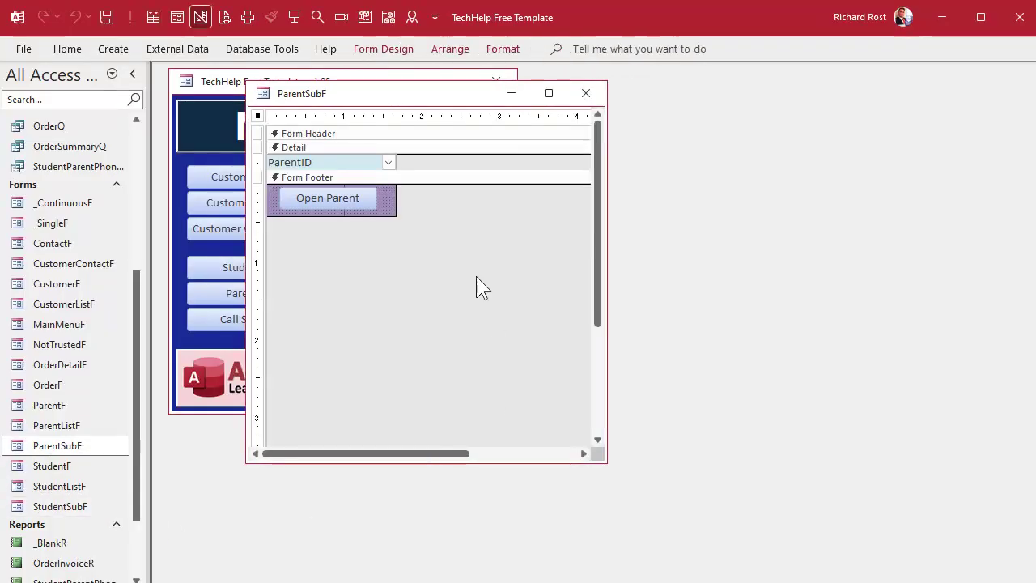
{"action": "left_click_drag", "start_coordinate": [396, 192], "coordinate": [448, 187]}
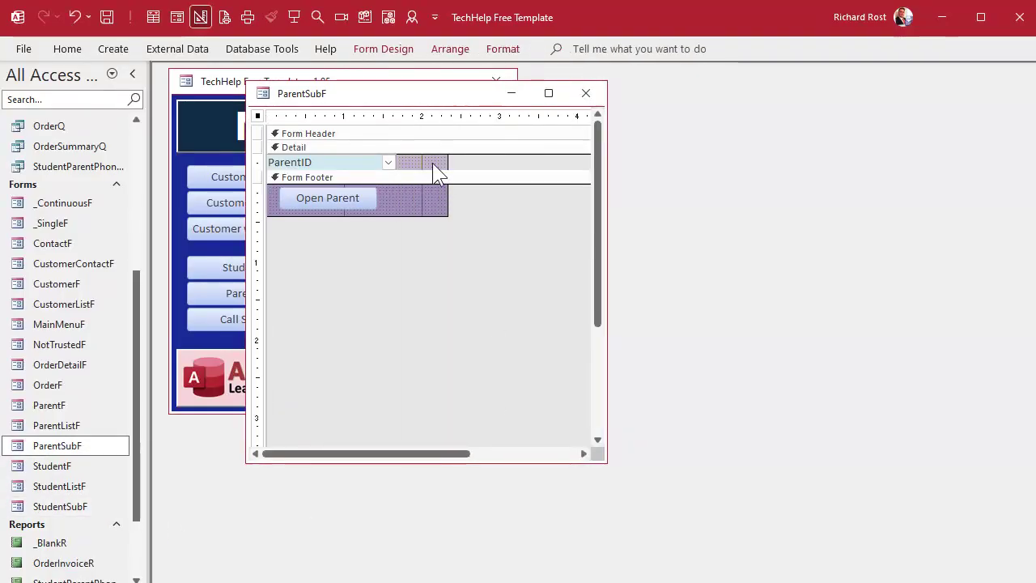
{"action": "left_click", "coordinate": [433, 162]}
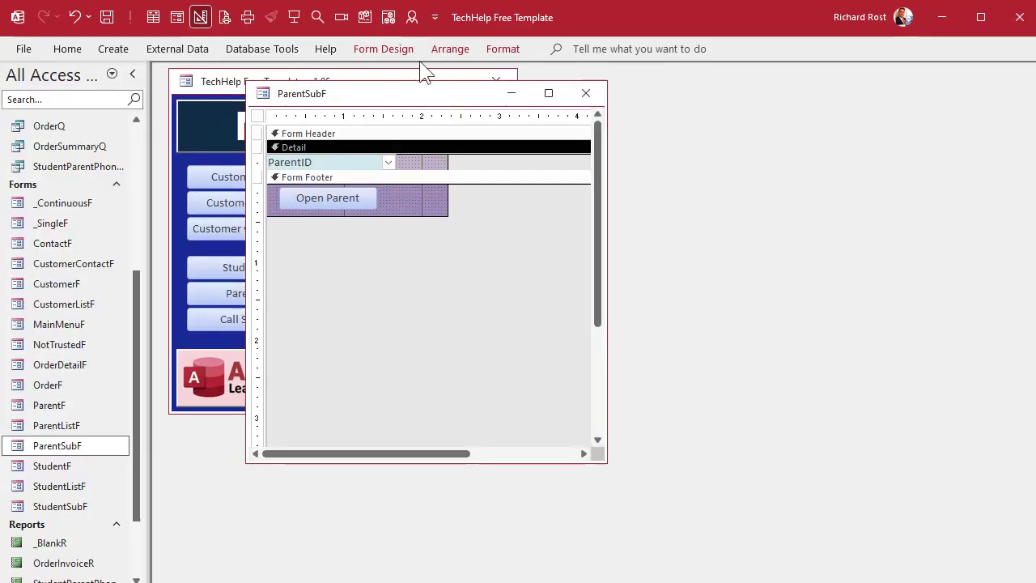
{"action": "left_click", "coordinate": [388, 50]}
{"action": "left_click", "coordinate": [698, 112]}
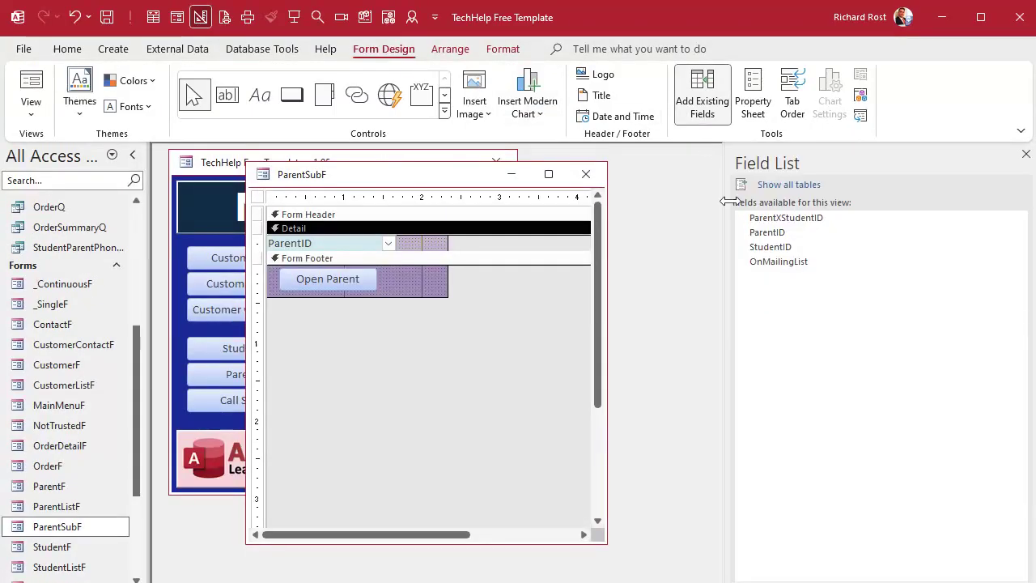
{"action": "left_click_drag", "start_coordinate": [790, 263], "coordinate": [417, 243]}
- Move the OnMailingList label from the Detail section into the form header and set its font color to white
{"action": "left_click", "coordinate": [471, 272]}
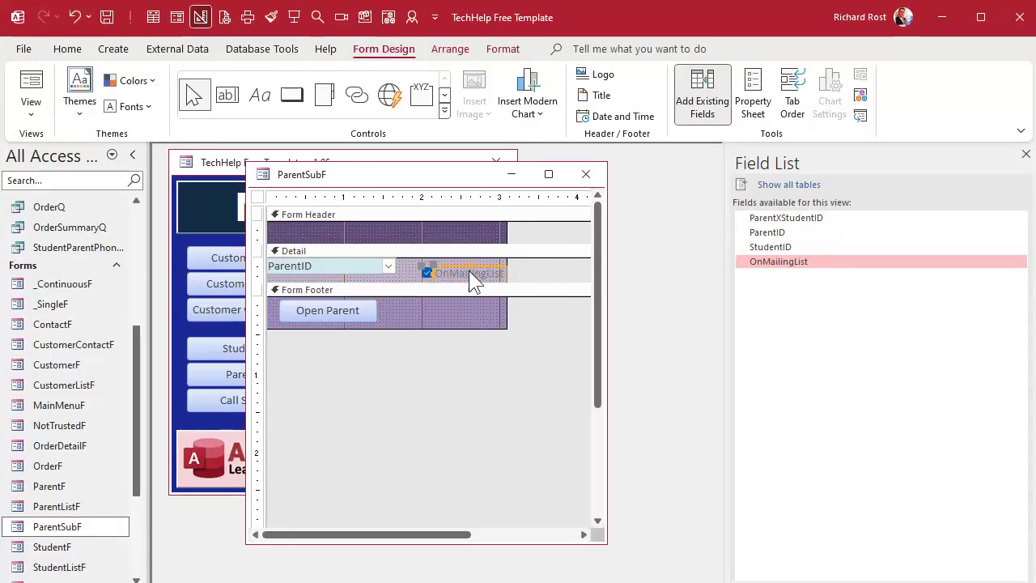
{"action": "key", "text": "ctrl+x"}
{"action": "left_click", "coordinate": [384, 230]}
{"action": "key", "text": "ctrl+v"}
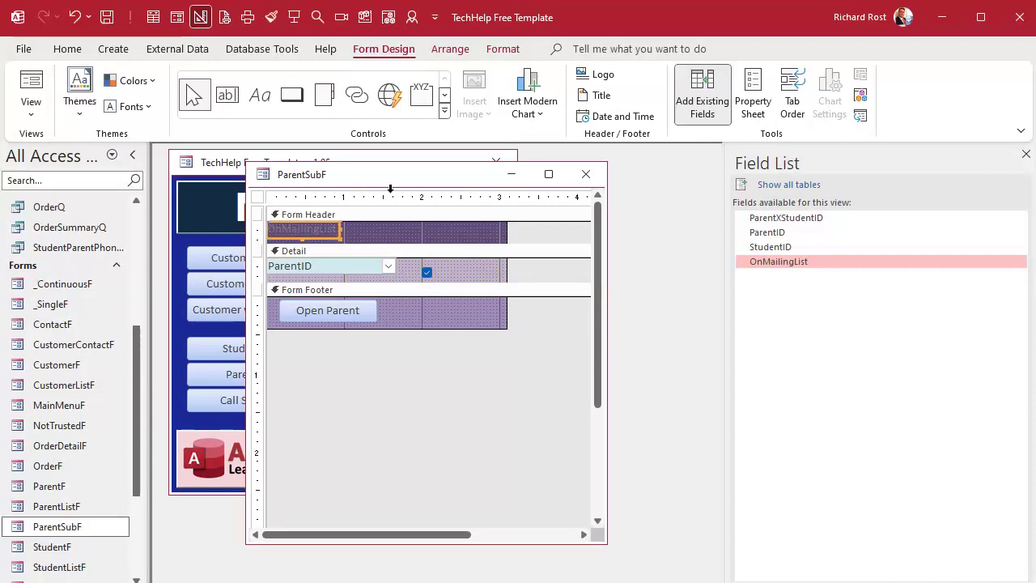
{"action": "left_click", "coordinate": [502, 49]}
{"action": "left_click", "coordinate": [214, 107]}
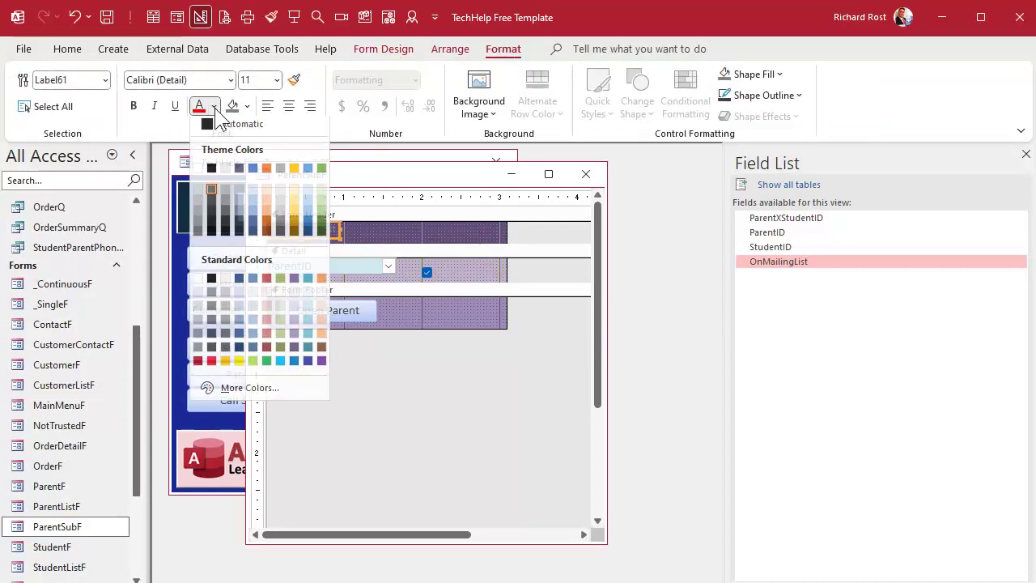
{"action": "left_click", "coordinate": [198, 279]}
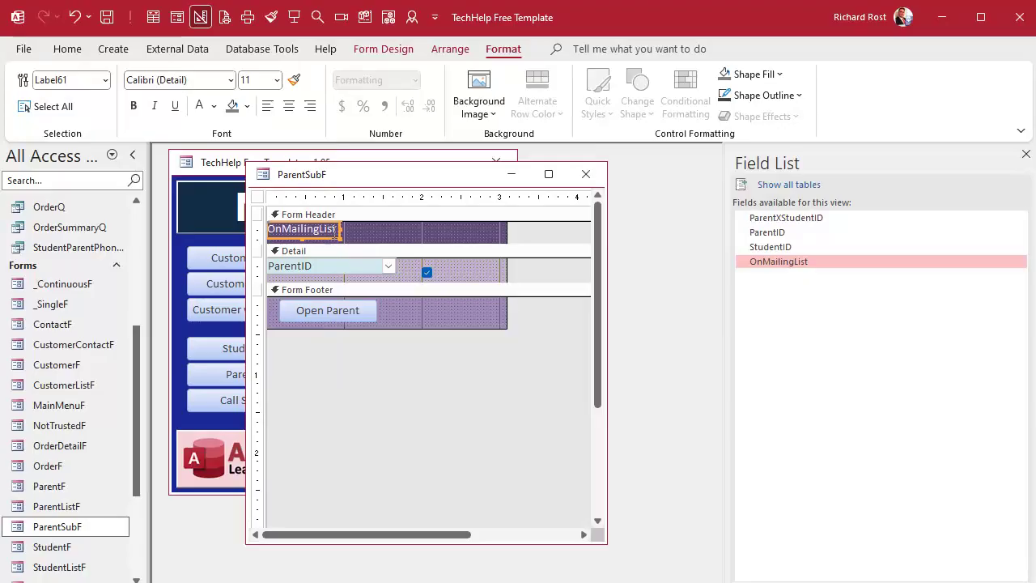
- Widen the header label across both columns and change its caption to "Parent" and "Mail", spaced above their columns
{"action": "left_click_drag", "start_coordinate": [338, 230], "coordinate": [478, 229]}
{"action": "left_click", "coordinate": [347, 228]}
{"action": "left_click_drag", "start_coordinate": [346, 229], "coordinate": [242, 224]}
{"action": "type", "text": "Parent"}
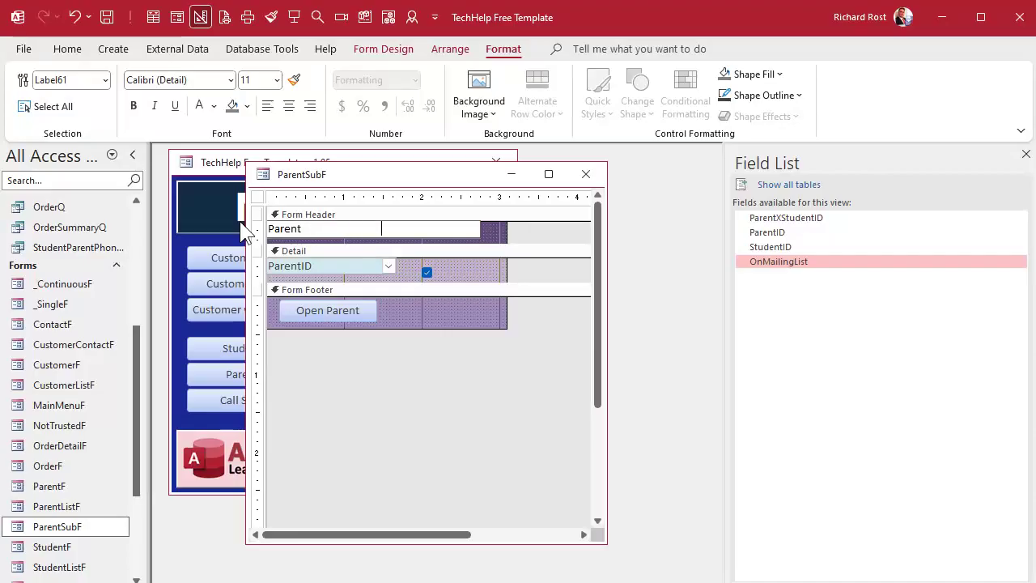
{"action": "type", "text": "il"}
{"action": "key", "text": "Return"}
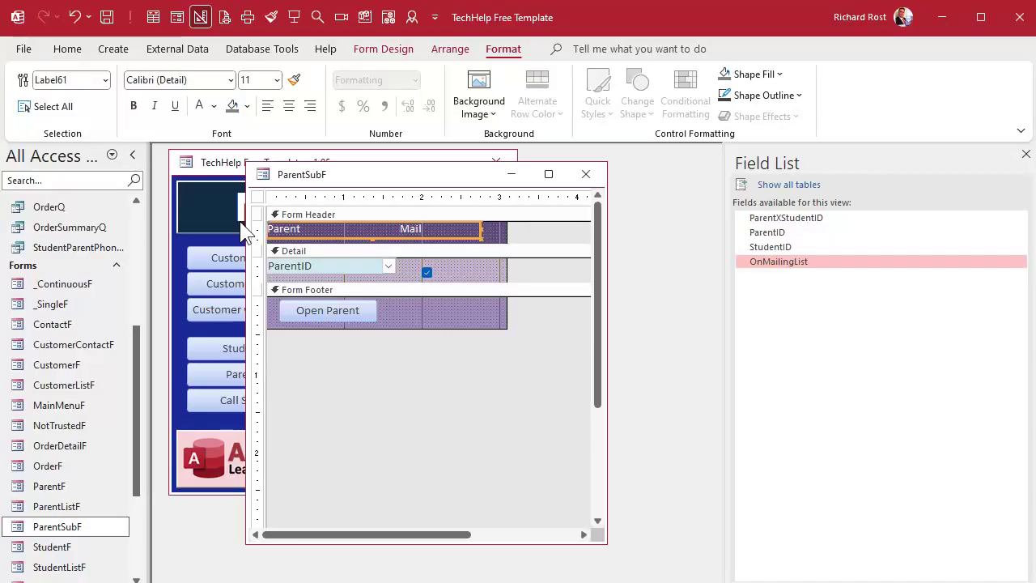
- Tighten ParentSubF around the header label and the check box under Mail, to about 2.2 wide on the ruler, then save and close it
{"action": "left_click_drag", "start_coordinate": [481, 236], "coordinate": [437, 236]}
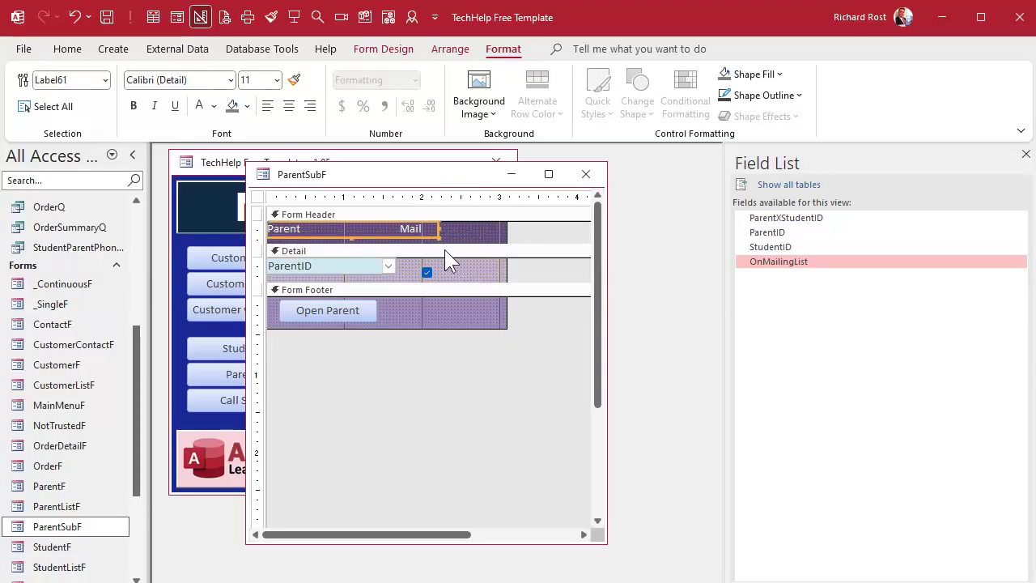
{"action": "left_click_drag", "start_coordinate": [445, 246], "coordinate": [447, 239]}
{"action": "left_click", "coordinate": [451, 255]}
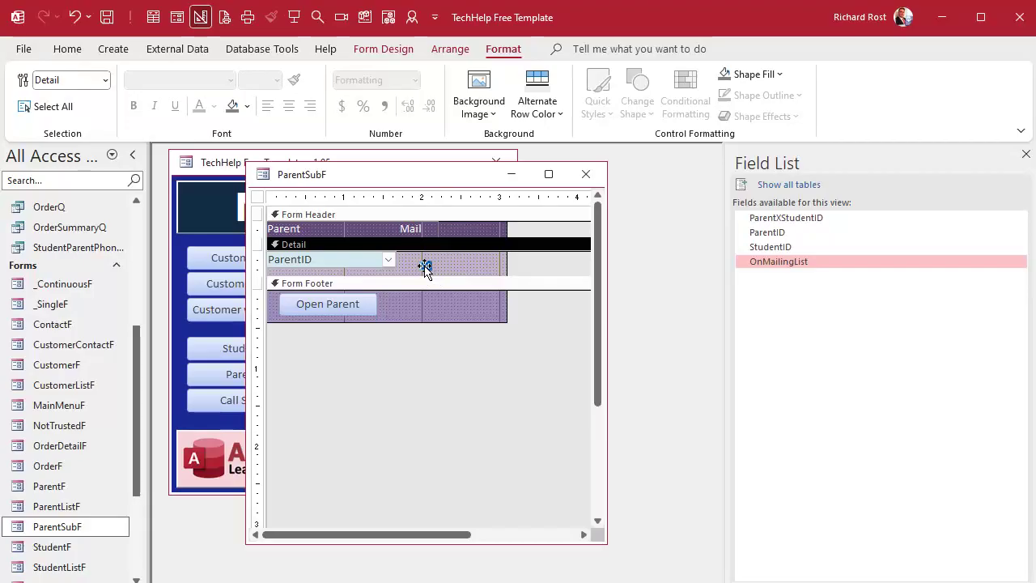
{"action": "left_click", "coordinate": [412, 259]}
{"action": "left_click", "coordinate": [507, 261]}
{"action": "left_click_drag", "start_coordinate": [506, 259], "coordinate": [393, 269]}
{"action": "left_click", "coordinate": [395, 283]}
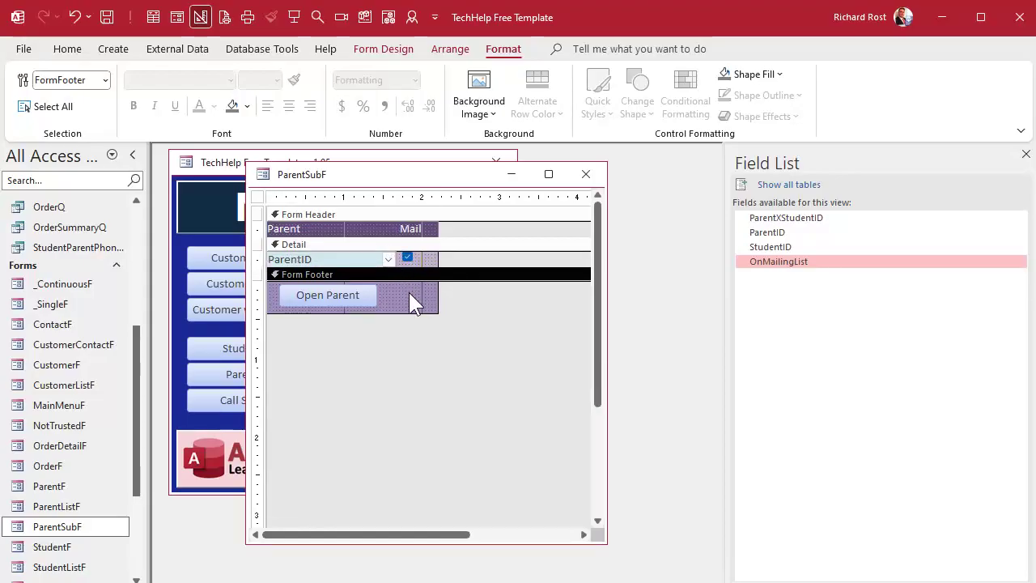
{"action": "left_click", "coordinate": [587, 174]}
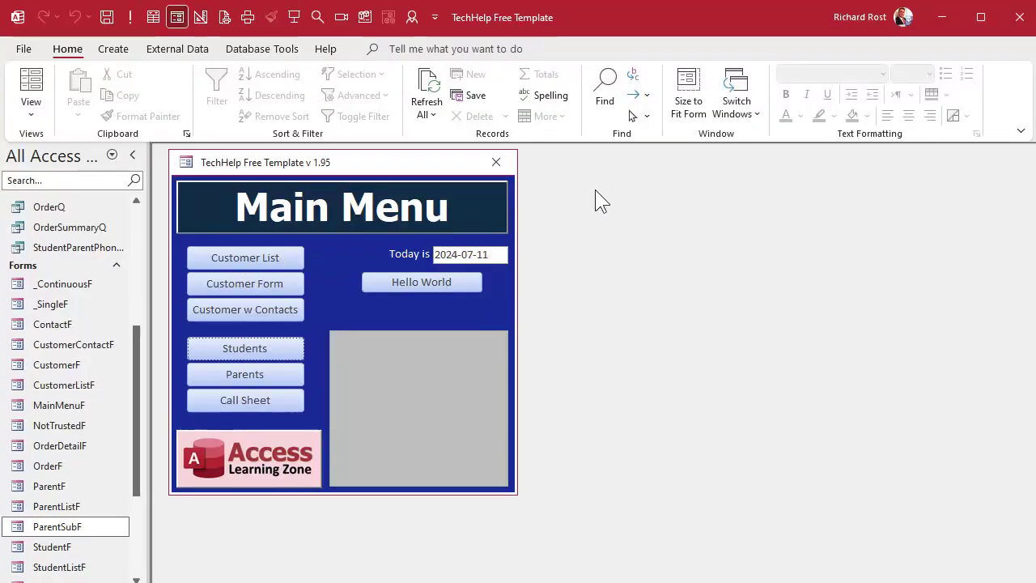
- Open the first student's record from the student list, switch StudentF to Design View, close the Field List and enlarge the form window
{"action": "left_click", "coordinate": [234, 348]}
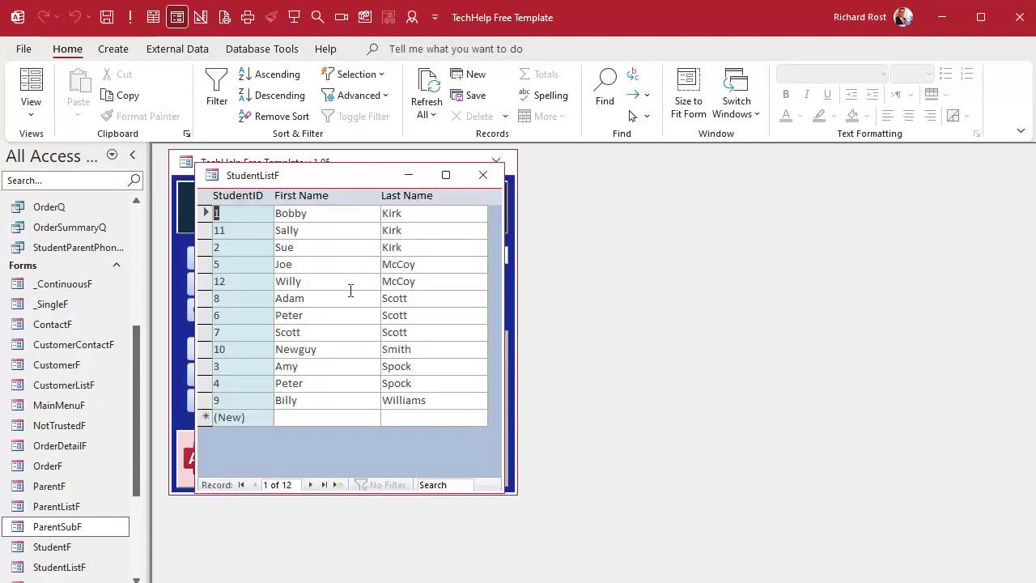
{"action": "double_click", "coordinate": [244, 214]}
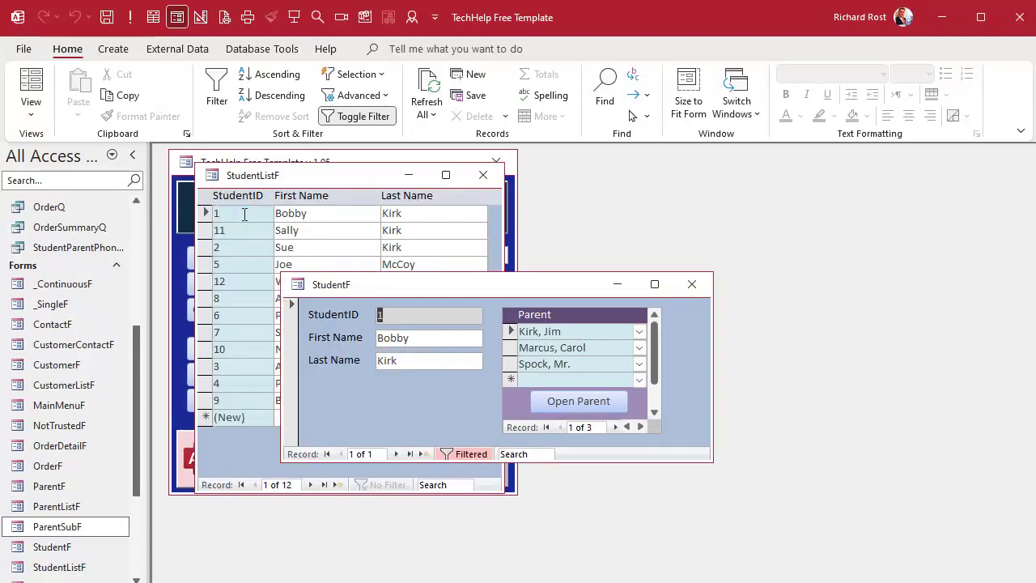
{"action": "right_click", "coordinate": [539, 289]}
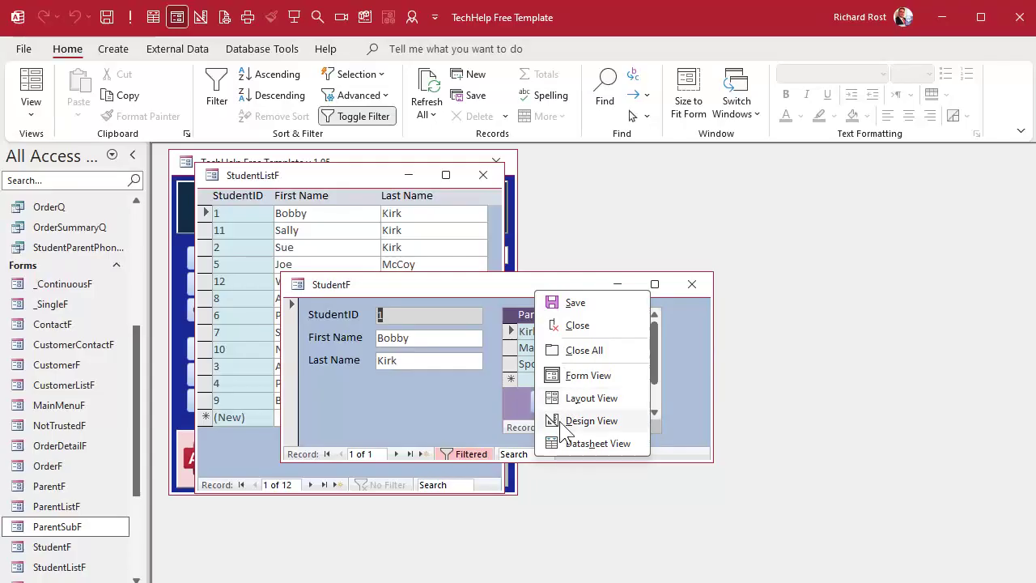
{"action": "left_click", "coordinate": [576, 419]}
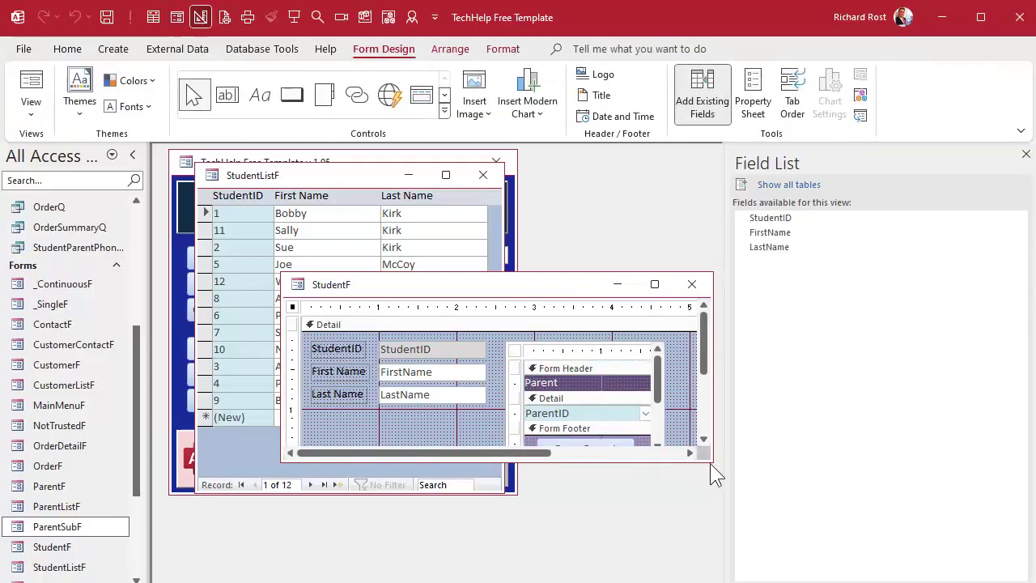
{"action": "left_click", "coordinate": [1026, 154]}
{"action": "left_click_drag", "start_coordinate": [708, 461], "coordinate": [888, 526]}
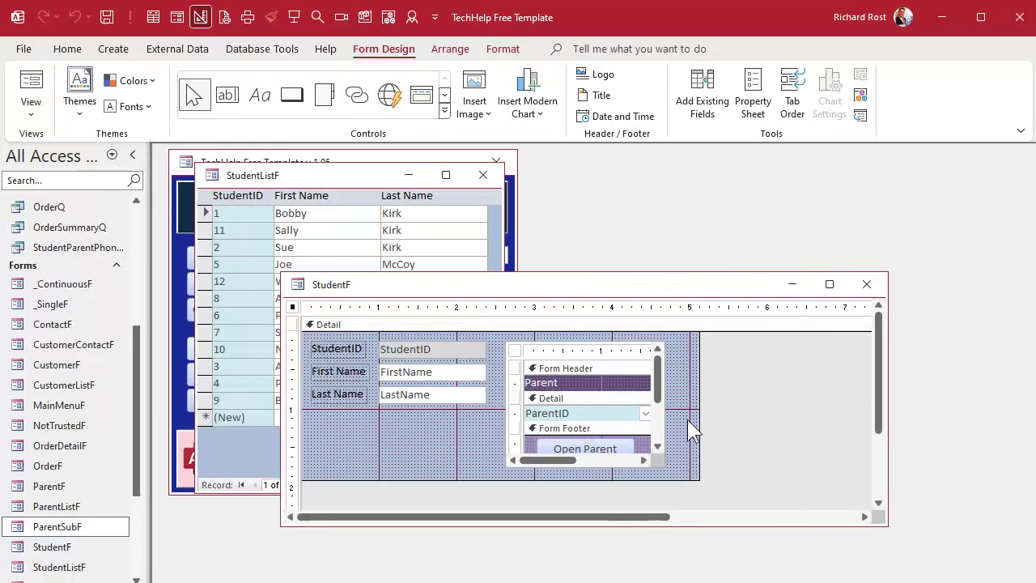
- Widen StudentF and its parent subform so the Mail column fits, trim the form to about 5.5 on the ruler, and close it
{"action": "left_click_drag", "start_coordinate": [699, 411], "coordinate": [748, 411]}
{"action": "left_click", "coordinate": [648, 419]}
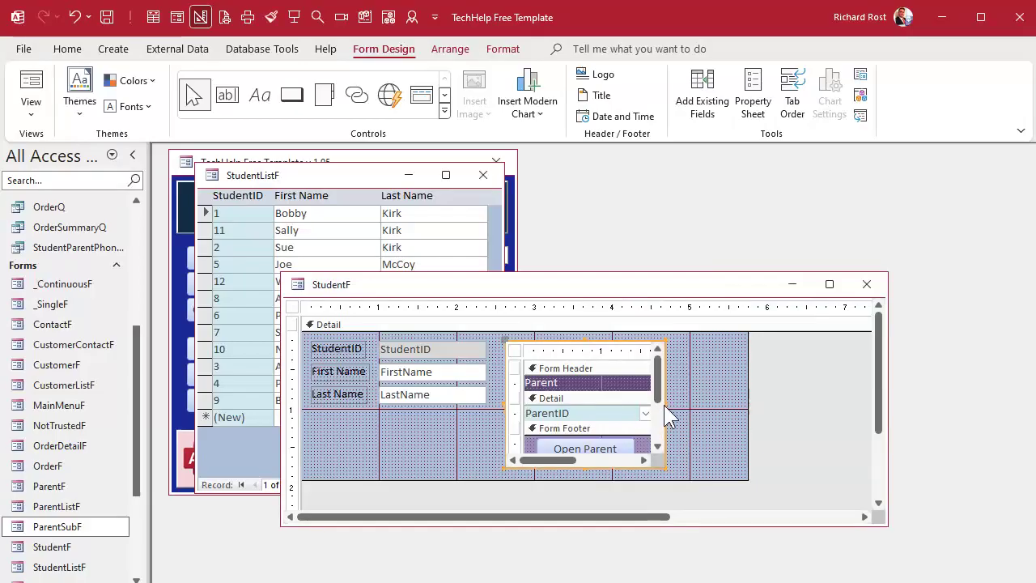
{"action": "left_click_drag", "start_coordinate": [666, 402], "coordinate": [723, 403]}
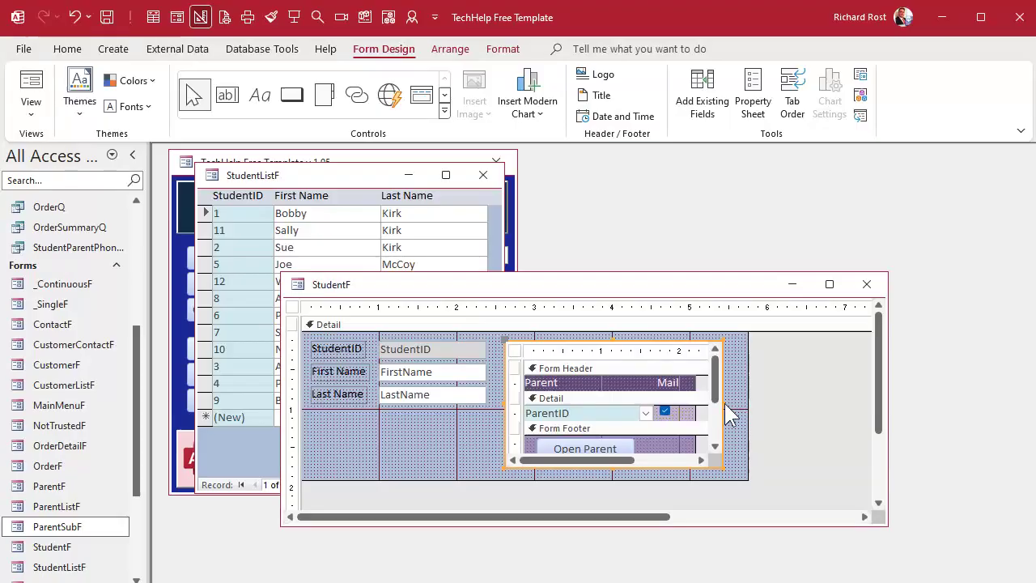
{"action": "left_click_drag", "start_coordinate": [725, 403], "coordinate": [716, 403]}
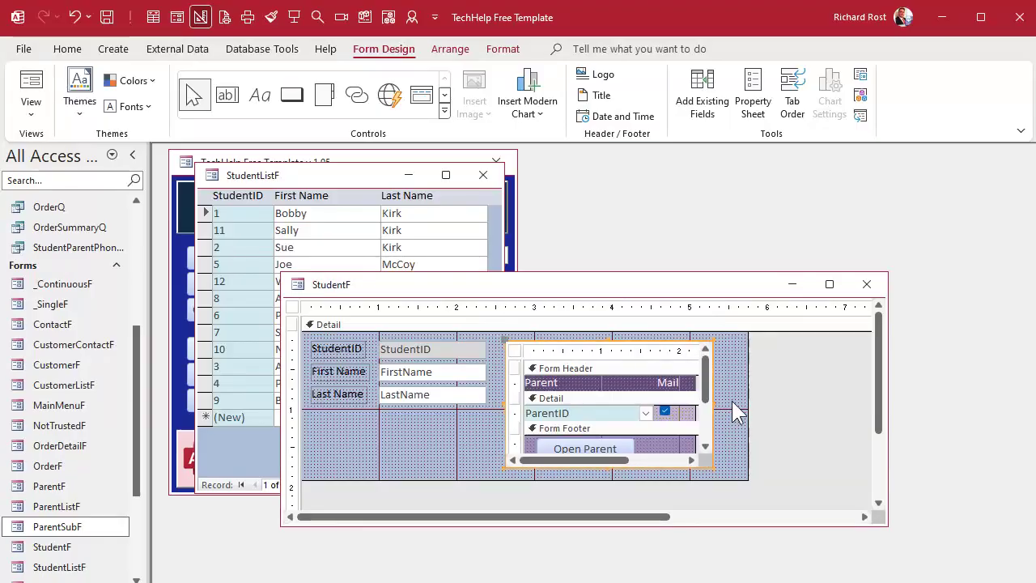
{"action": "left_click", "coordinate": [734, 404]}
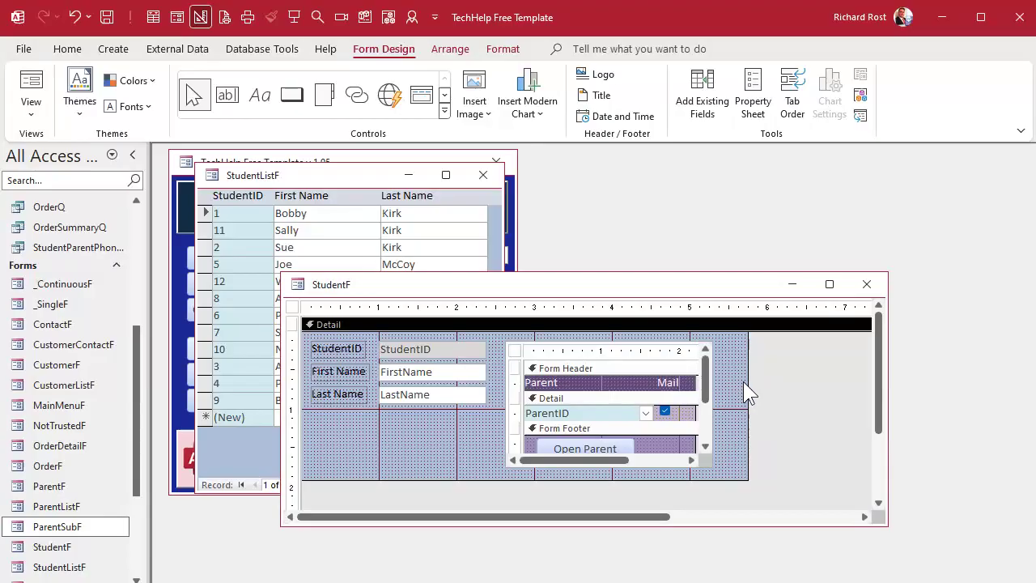
{"action": "left_click_drag", "start_coordinate": [747, 383], "coordinate": [729, 381]}
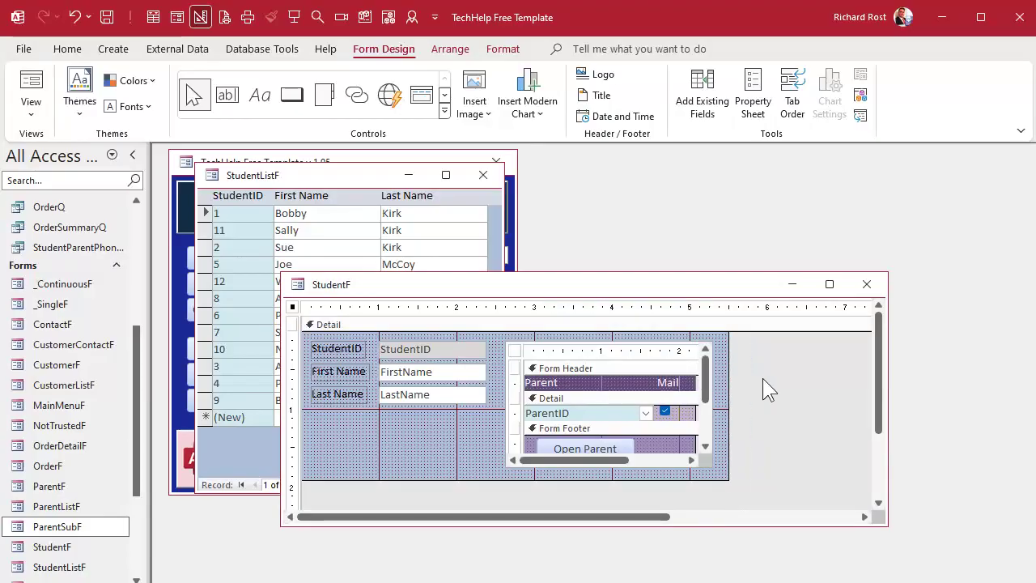
{"action": "left_click", "coordinate": [867, 284]}
- Reopen the first student's record, mark the first parent for Mail in the subform, save that row and close the form
{"action": "double_click", "coordinate": [249, 212]}
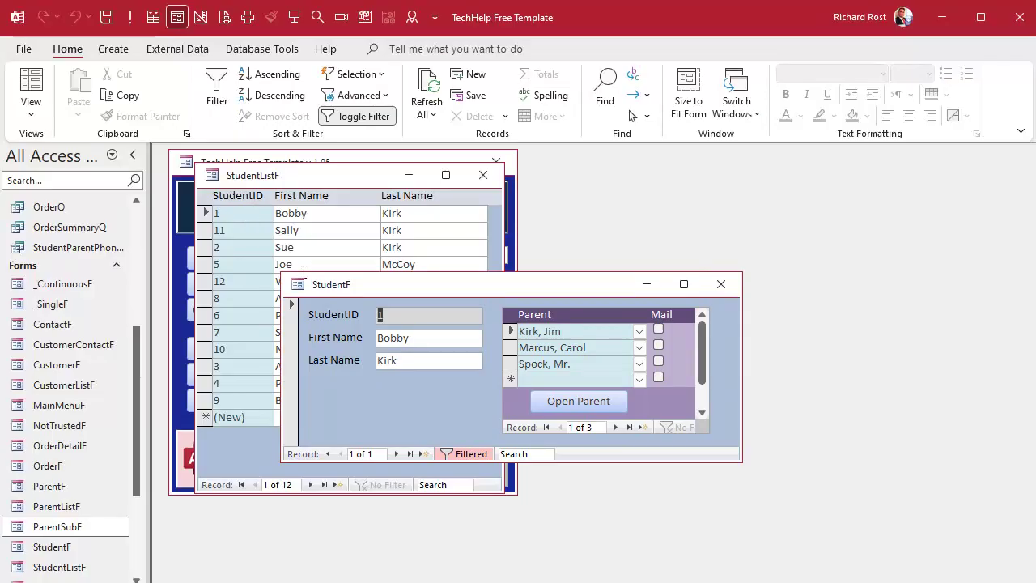
{"action": "left_click", "coordinate": [658, 330]}
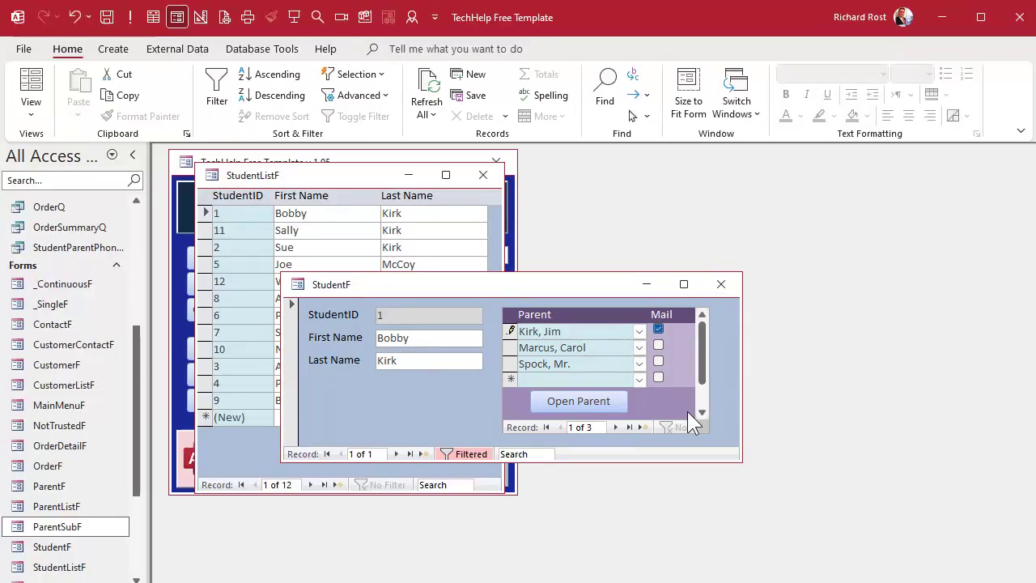
{"action": "left_click", "coordinate": [608, 347]}
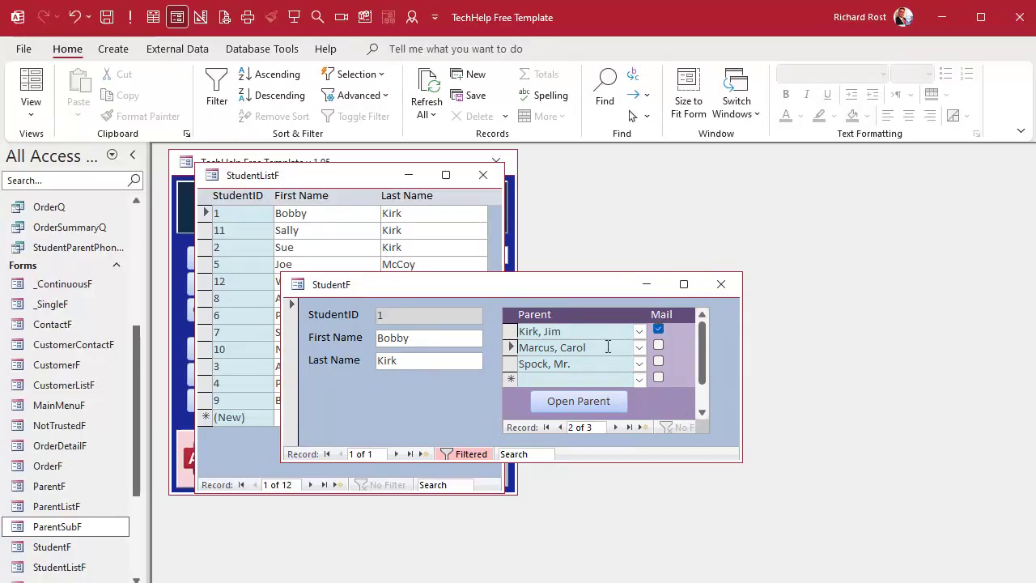
{"action": "left_click", "coordinate": [721, 284]}
- In the second student's record, add a second parent from the parent list, mark that parent for Mail and close the form
{"action": "double_click", "coordinate": [249, 234]}
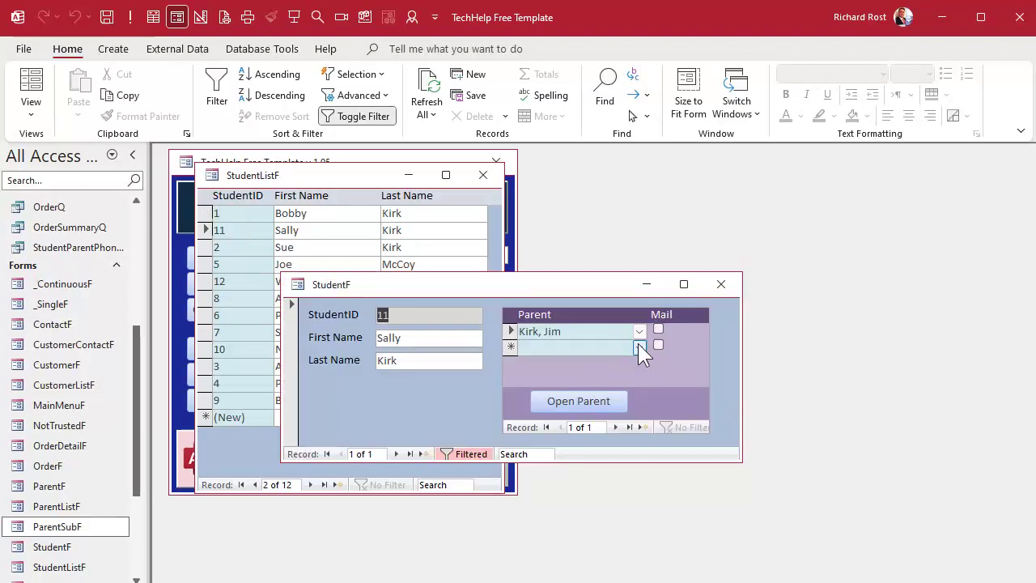
{"action": "left_click", "coordinate": [640, 347]}
{"action": "left_click", "coordinate": [604, 380]}
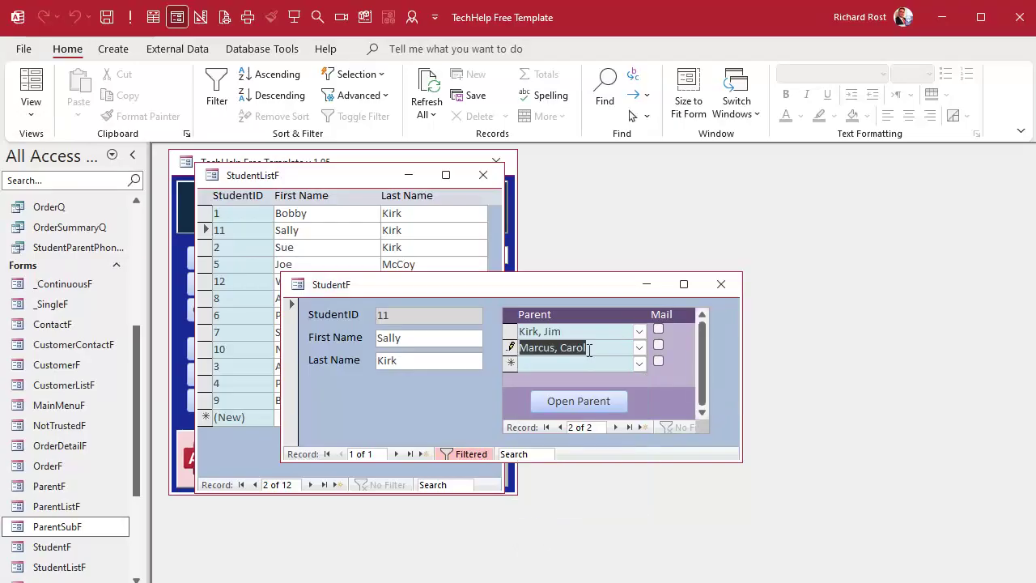
{"action": "left_click", "coordinate": [658, 345]}
{"action": "left_click", "coordinate": [610, 363]}
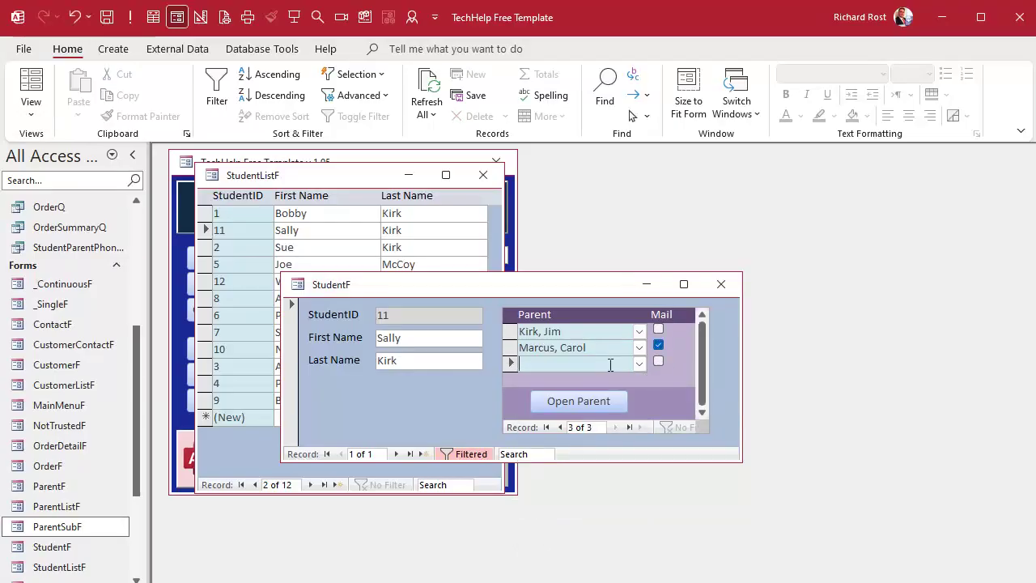
{"action": "left_click", "coordinate": [721, 284]}
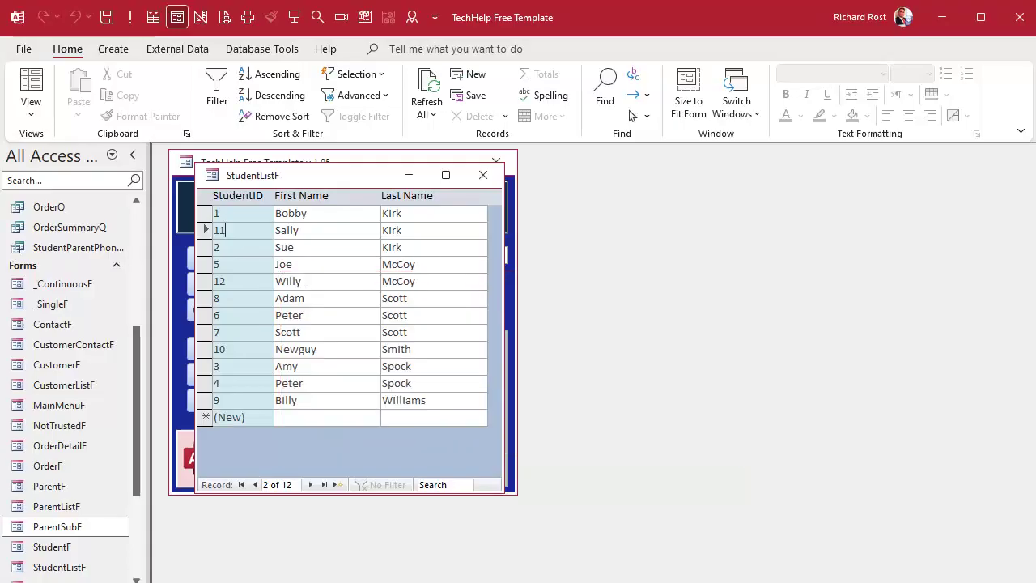
- Open the third student's record, mark only the first parent for Mail and close the form
{"action": "left_click", "coordinate": [246, 247]}
{"action": "double_click", "coordinate": [246, 247]}
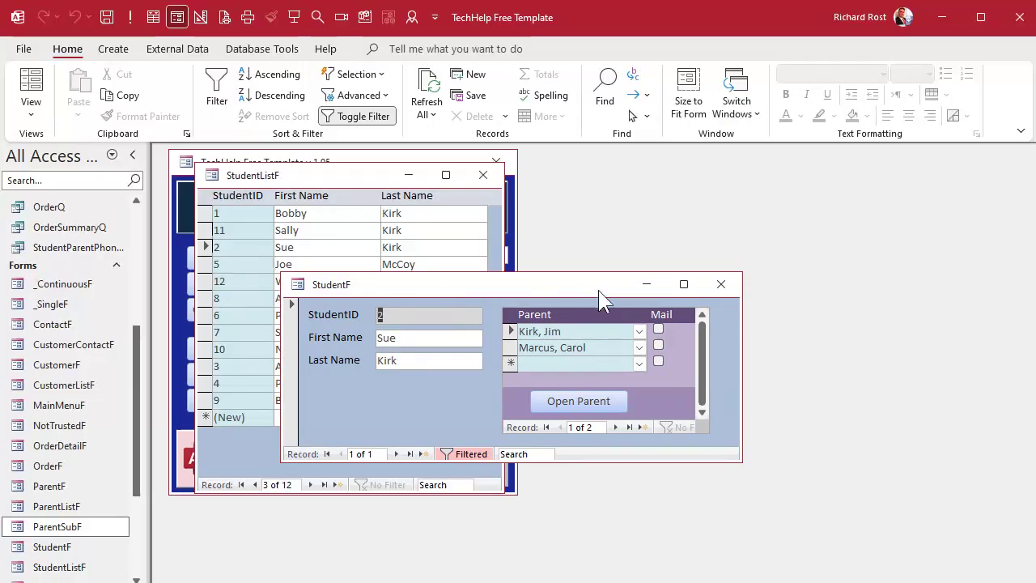
{"action": "left_click", "coordinate": [659, 329]}
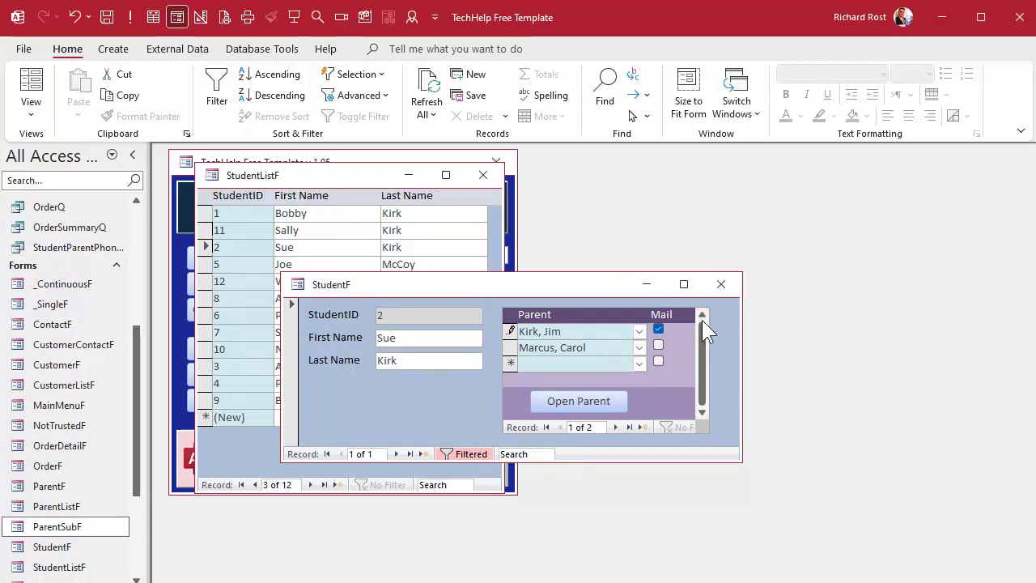
{"action": "left_click", "coordinate": [719, 286]}
- Open the fourth student's record, mark both parents for Mail and save the subform rows
{"action": "double_click", "coordinate": [247, 281]}
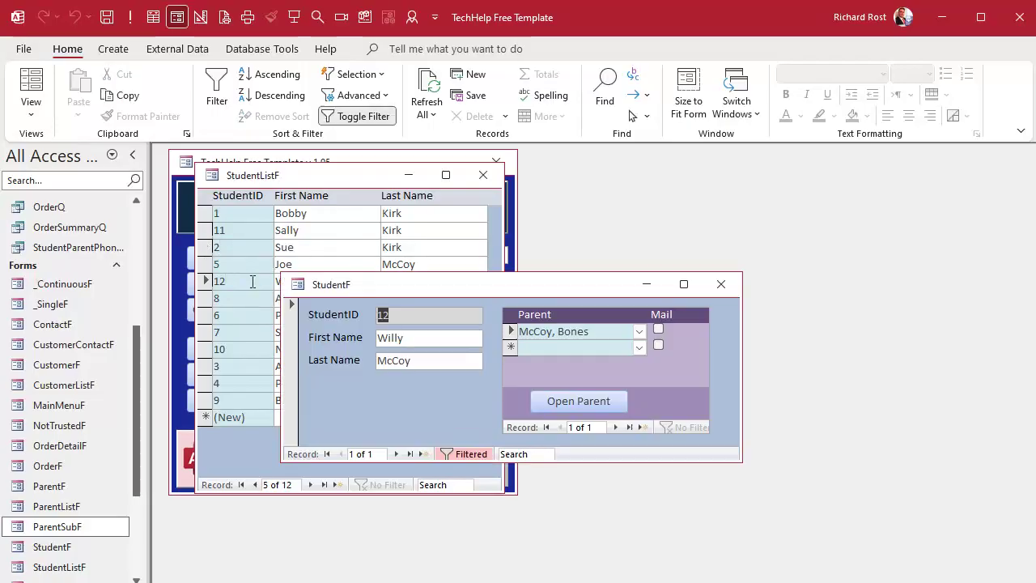
{"action": "double_click", "coordinate": [247, 264]}
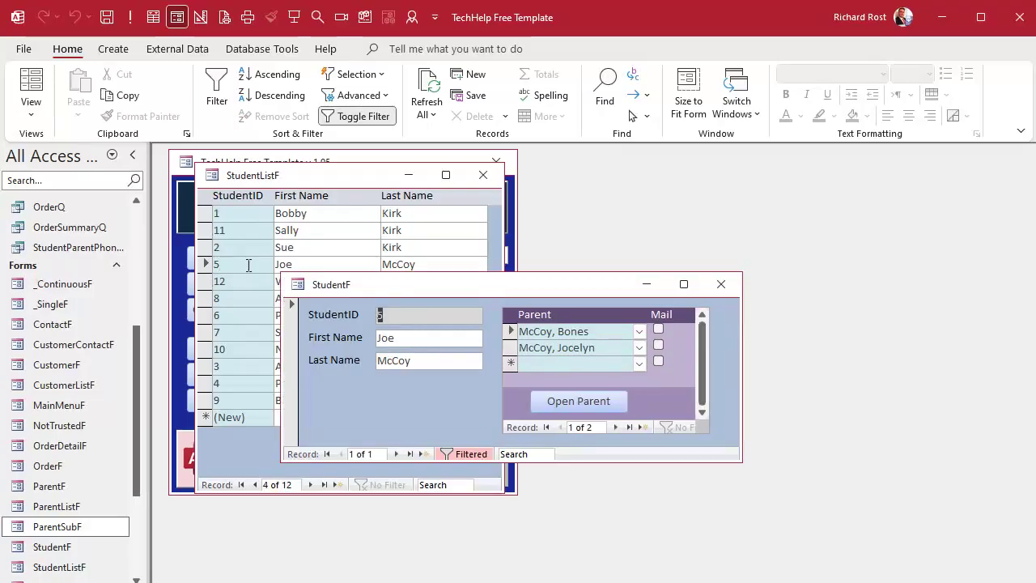
{"action": "left_click", "coordinate": [659, 330]}
{"action": "left_click", "coordinate": [659, 345]}
{"action": "left_click", "coordinate": [596, 365]}
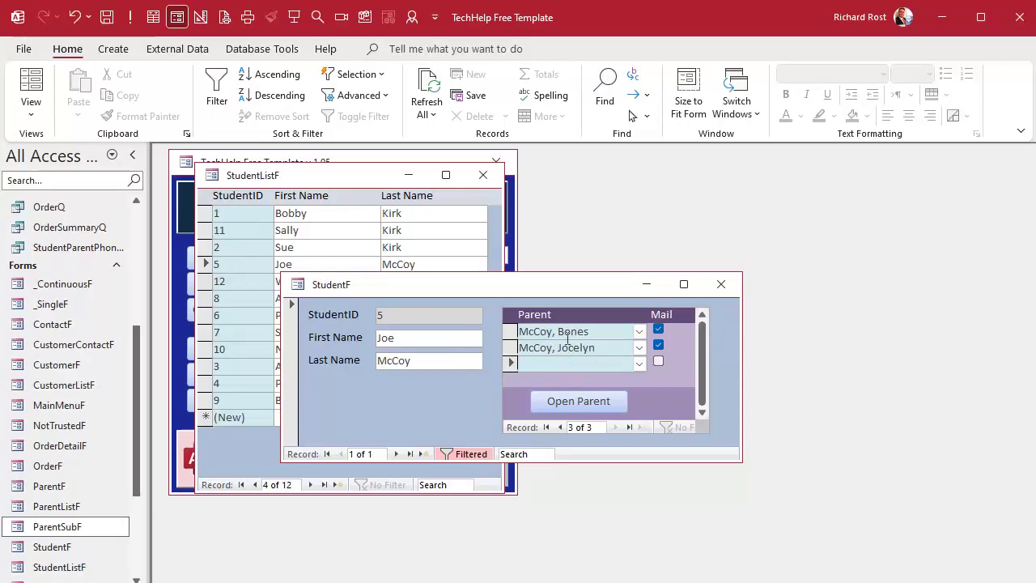
- View the first parent's full record from the subform, and close the parent, student and student list forms
{"action": "double_click", "coordinate": [587, 331]}
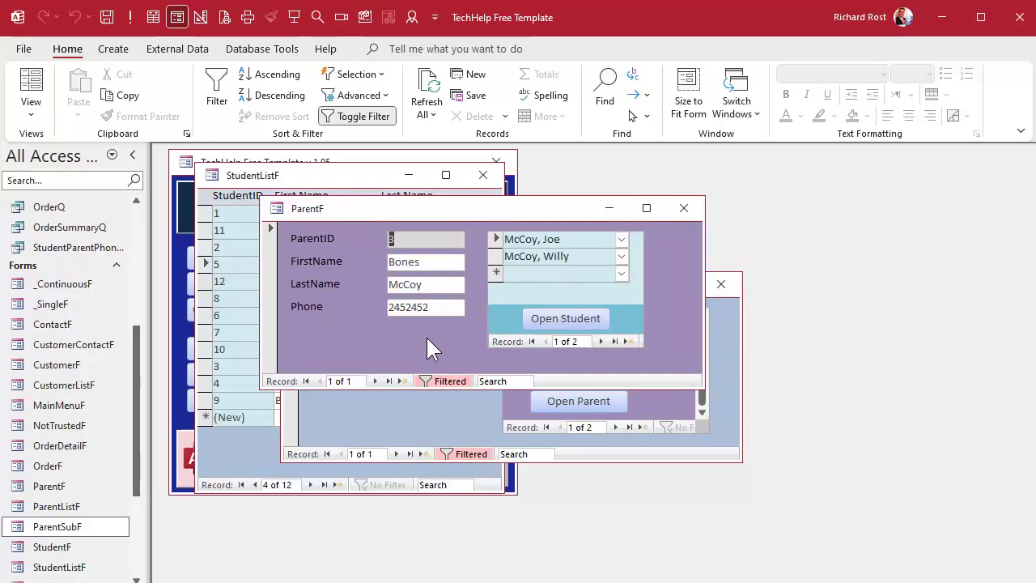
{"action": "left_click", "coordinate": [684, 209]}
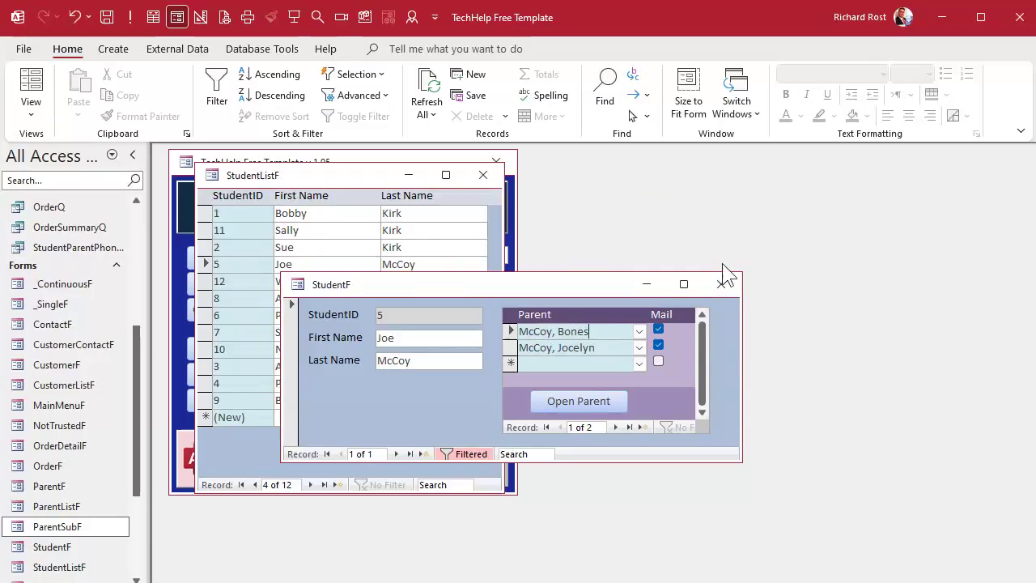
{"action": "left_click", "coordinate": [720, 284]}
{"action": "left_click", "coordinate": [484, 175]}
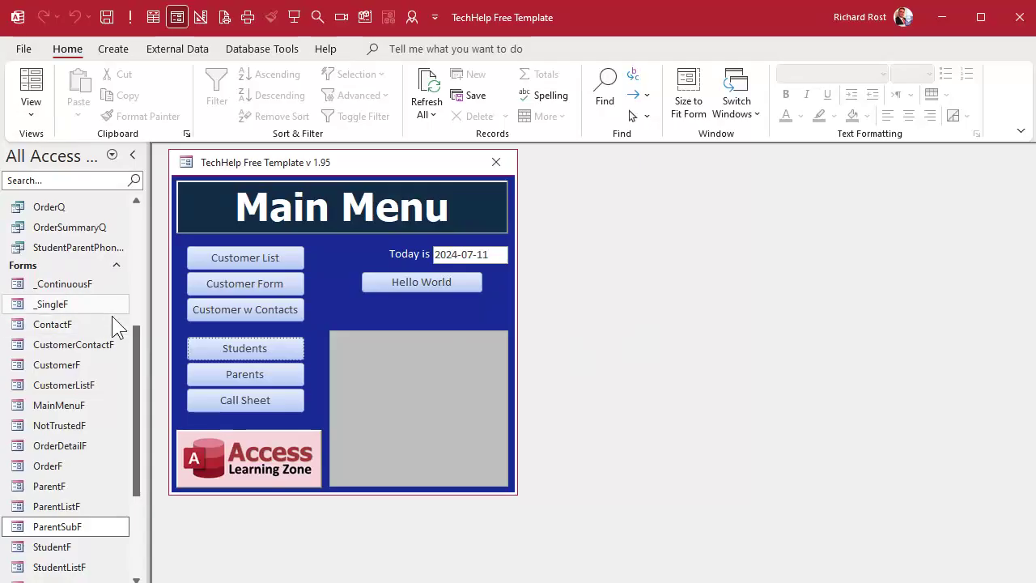
- Widen the list of database objects and open the StudentParentPhoneQ query to examine its records, closing it when done
{"action": "left_click_drag", "start_coordinate": [190, 335], "coordinate": [195, 335]}
{"action": "left_click", "coordinate": [82, 252]}
{"action": "double_click", "coordinate": [80, 252]}
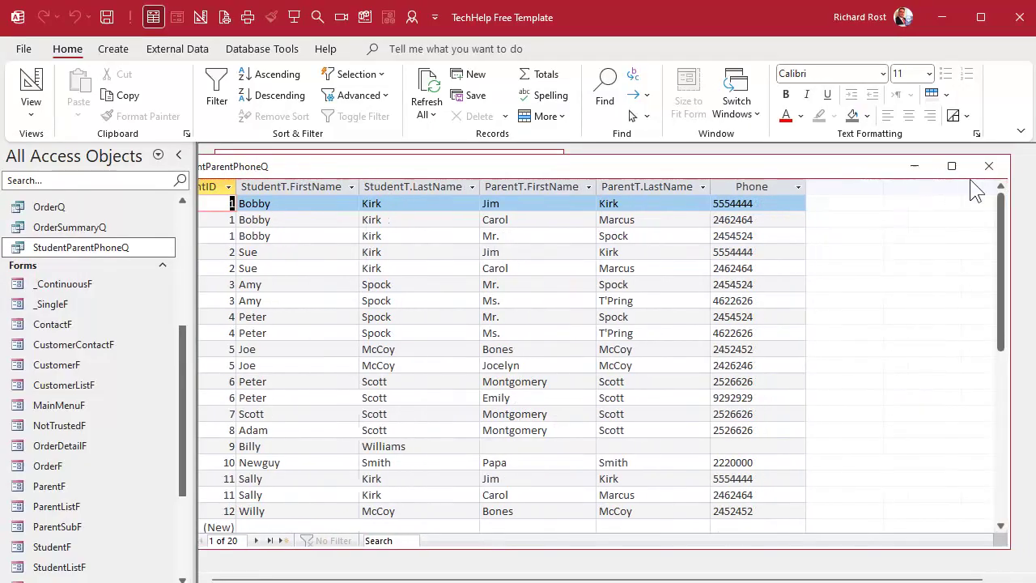
{"action": "left_click", "coordinate": [988, 170]}
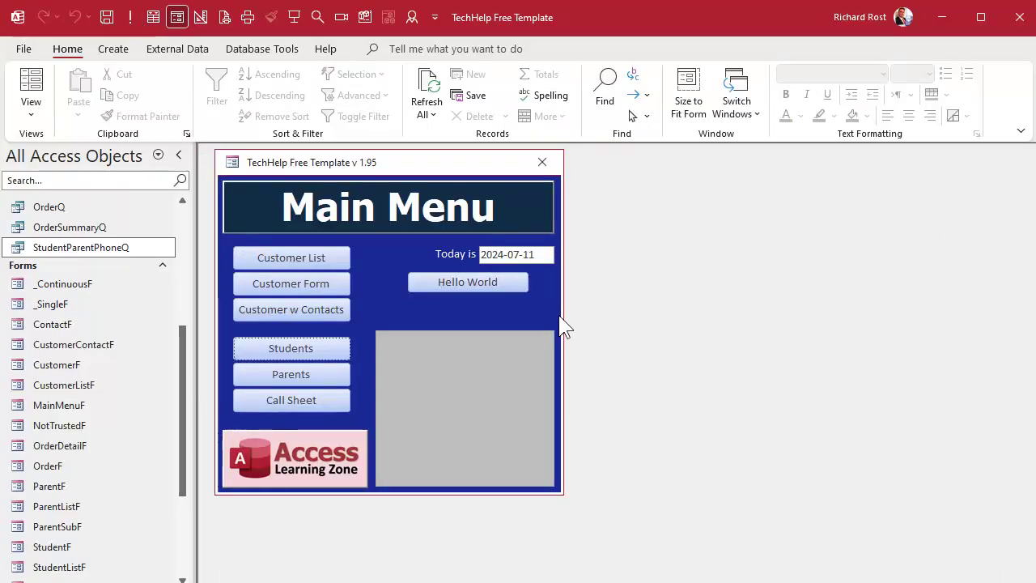
- Duplicate the StudentParentPhoneQ query under the name StudentParentMailQ
{"action": "left_click", "coordinate": [94, 250]}
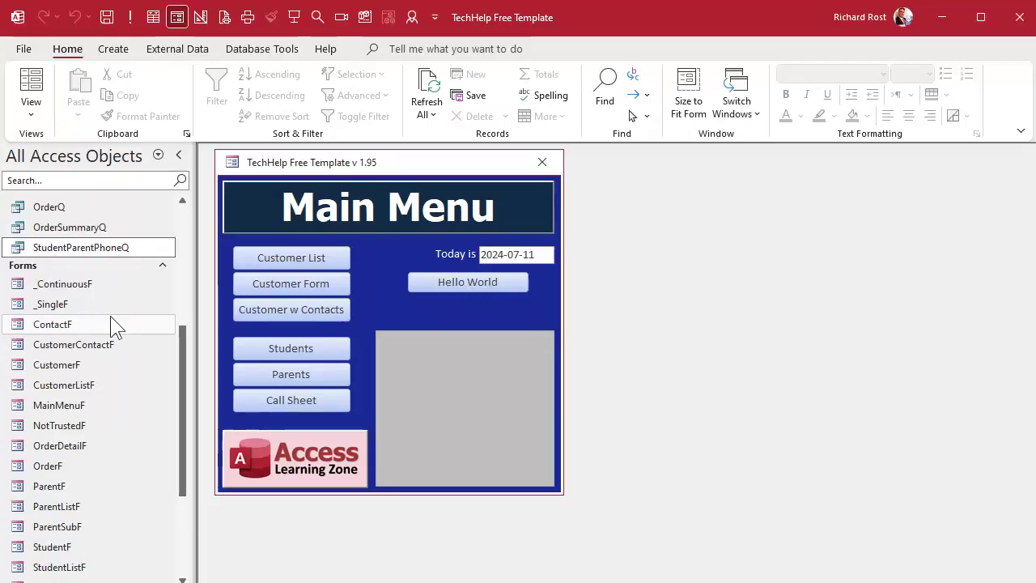
{"action": "left_click", "coordinate": [84, 248]}
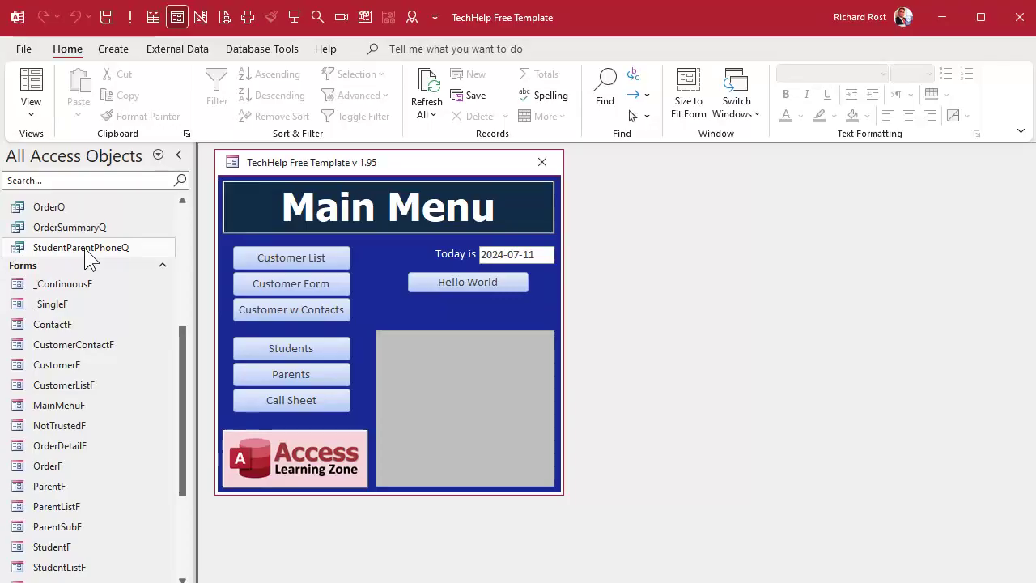
{"action": "left_click", "coordinate": [97, 251]}
{"action": "key", "text": "ctrl+c"}
{"action": "key", "text": "ctrl+v"}
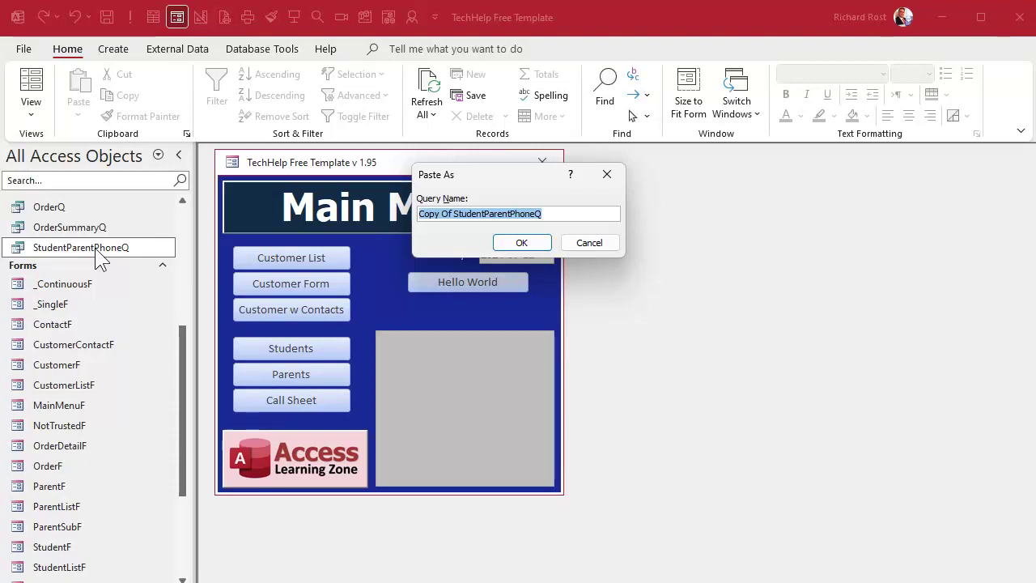
{"action": "left_click", "coordinate": [457, 215]}
{"action": "left_click_drag", "start_coordinate": [457, 215], "coordinate": [405, 213]}
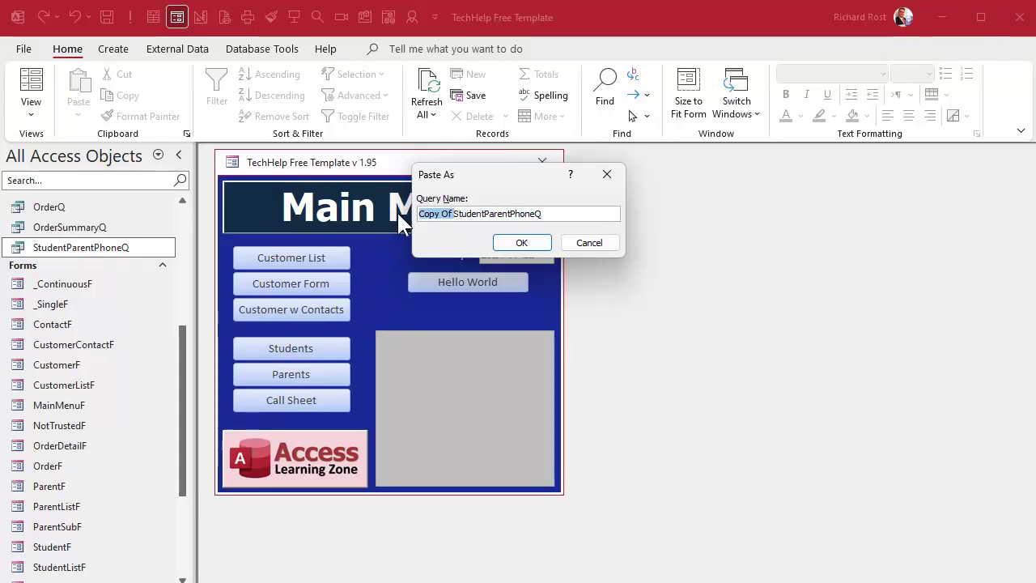
{"action": "key", "text": "Delete"}
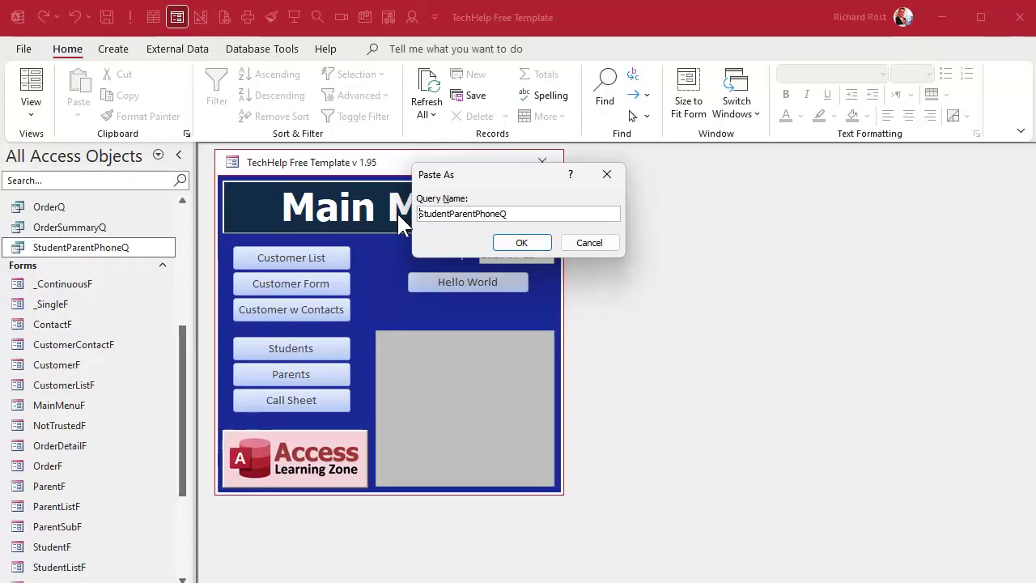
{"action": "key", "text": "End"}
{"action": "key", "text": "BackSpace"}
{"action": "key", "text": "BackSpace"}
{"action": "key", "text": "BackSpace"}
{"action": "key", "text": "BackSpace"}
{"action": "key", "text": "BackSpace"}
{"action": "type", "text": "Ma"}
{"action": "key", "text": "Return"}
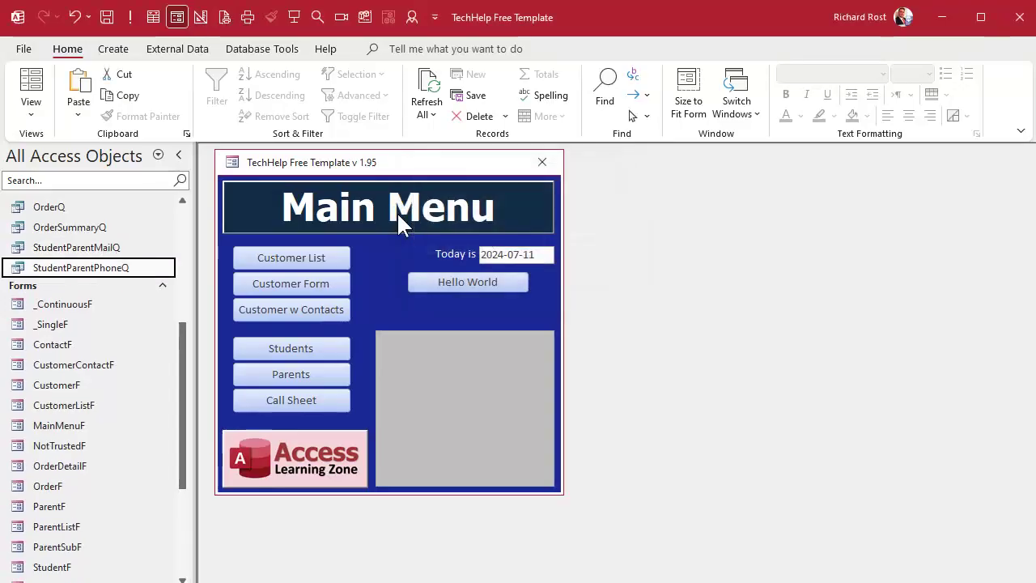
- Open the StudentParentMailQ query in Design View
{"action": "left_click", "coordinate": [112, 249]}
{"action": "right_click", "coordinate": [111, 247]}
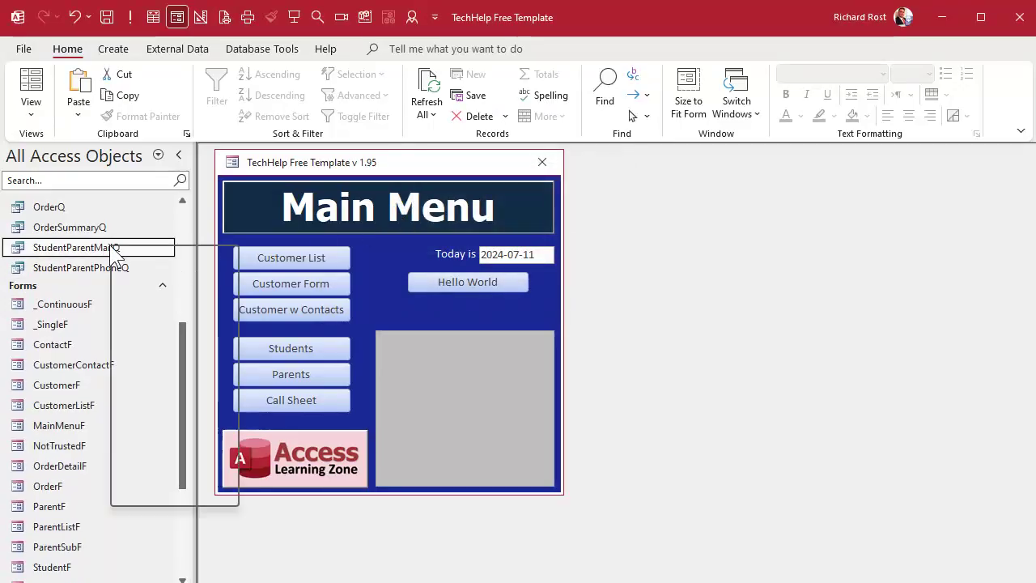
{"action": "left_click", "coordinate": [150, 284]}
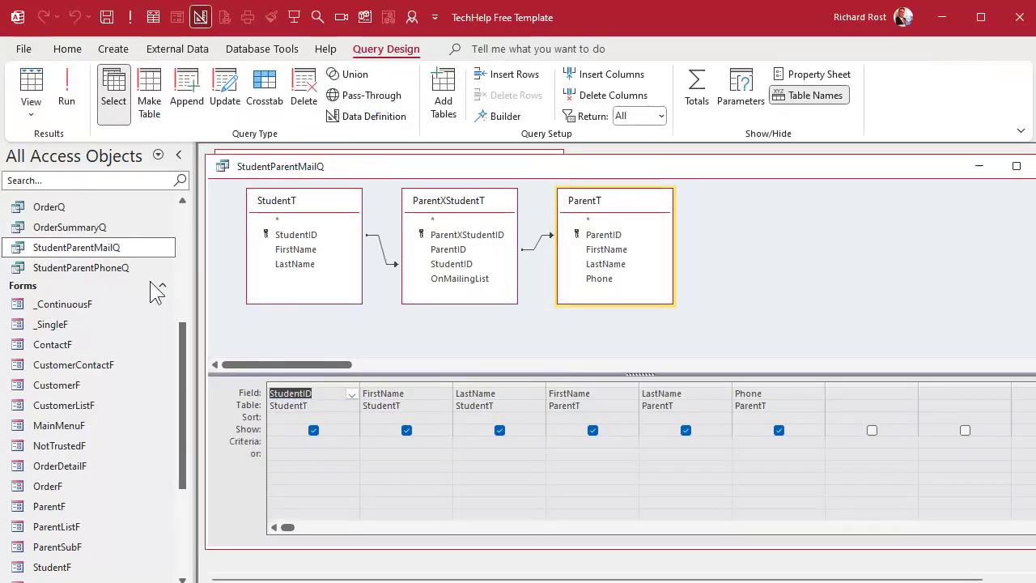
- Add ParentXStudentT's OnMailingList field to StudentParentMailQ with the criterion True, and run the query, closing it when done
{"action": "double_click", "coordinate": [461, 281]}
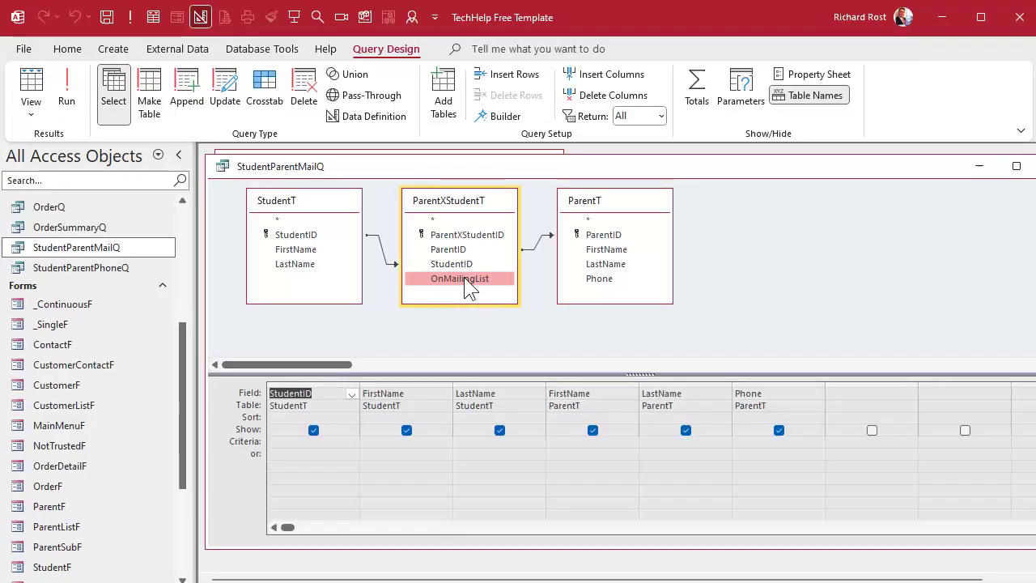
{"action": "left_click", "coordinate": [844, 445]}
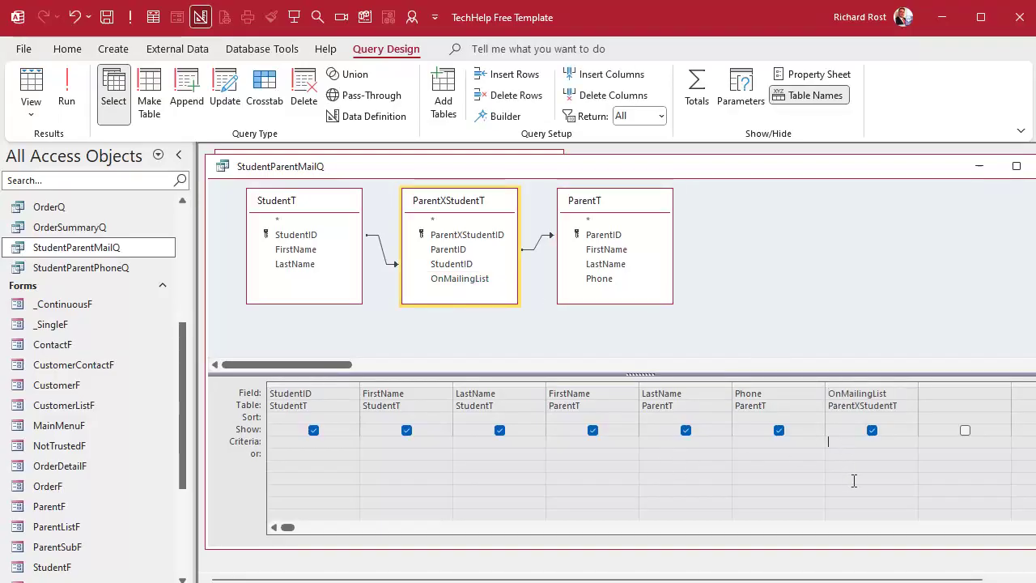
{"action": "type", "text": "true"}
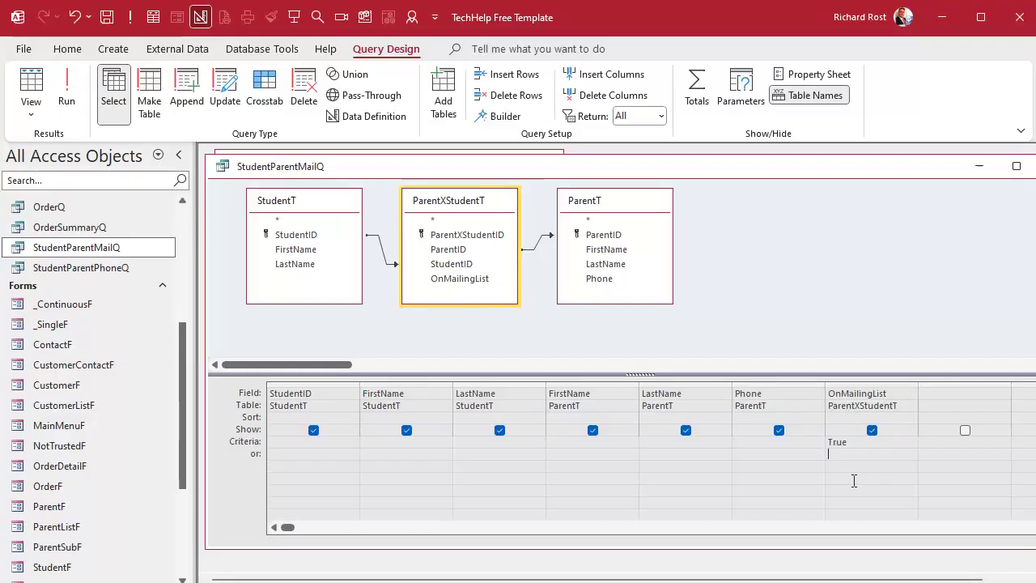
{"action": "left_click", "coordinate": [68, 81]}
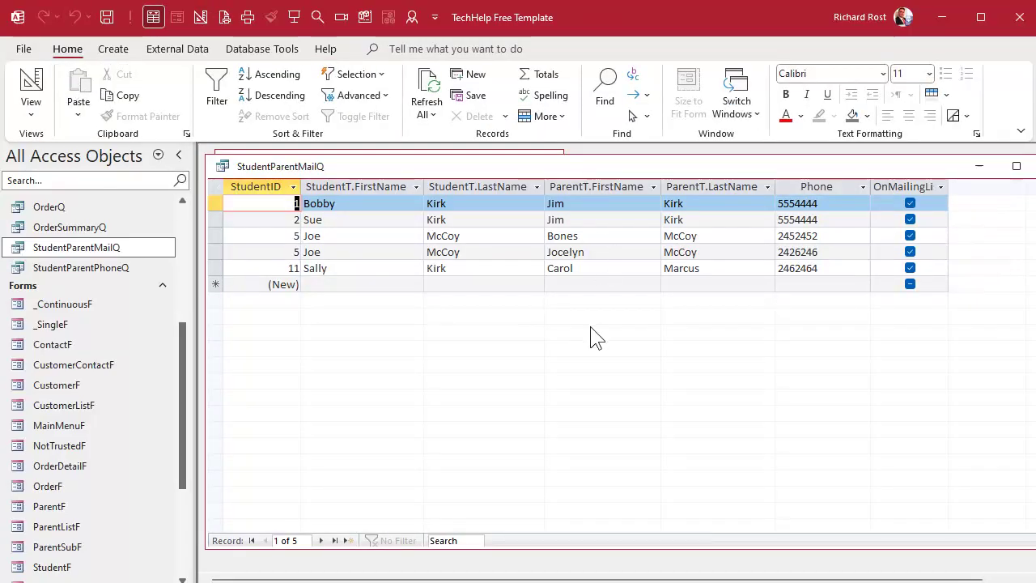
{"action": "scroll", "coordinate": [680, 361], "scroll_direction": "right", "scroll_amount": 1}
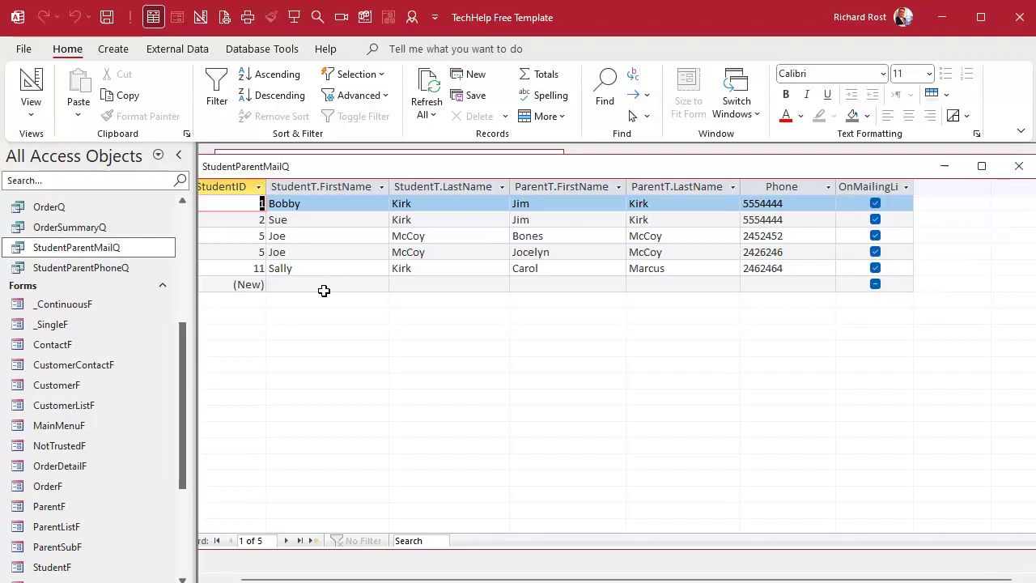
{"action": "left_click", "coordinate": [1020, 166]}
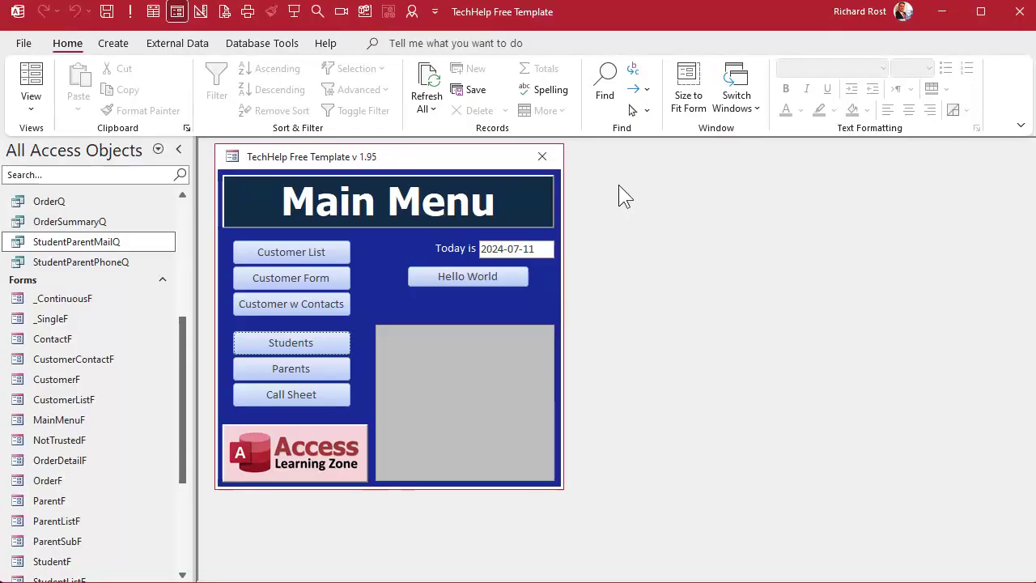
- Create a new query in Design View based on the tables StudentT and ParentXStudentT
{"action": "left_click", "coordinate": [105, 44]}
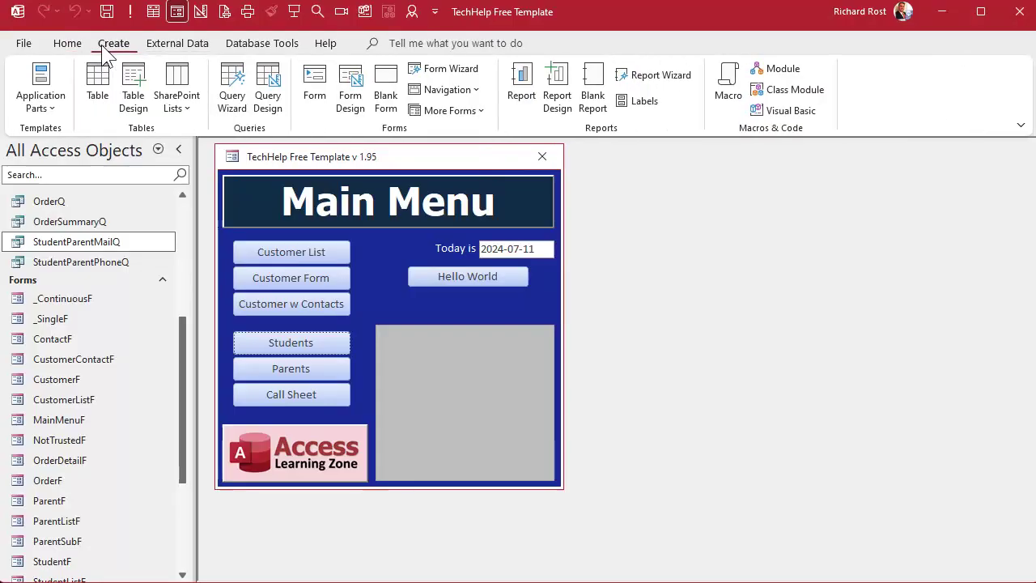
{"action": "left_click", "coordinate": [267, 91]}
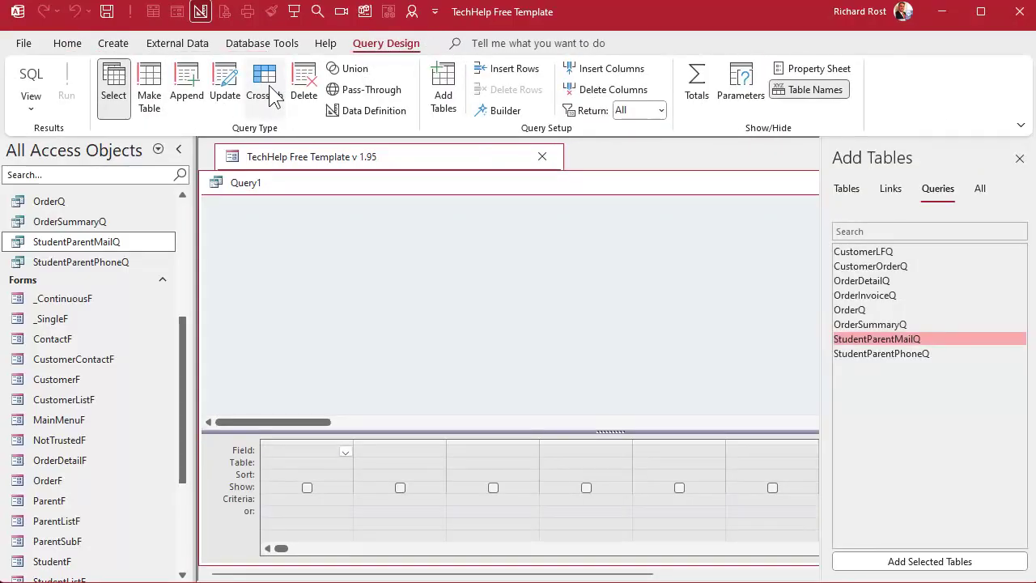
{"action": "left_click", "coordinate": [846, 187]}
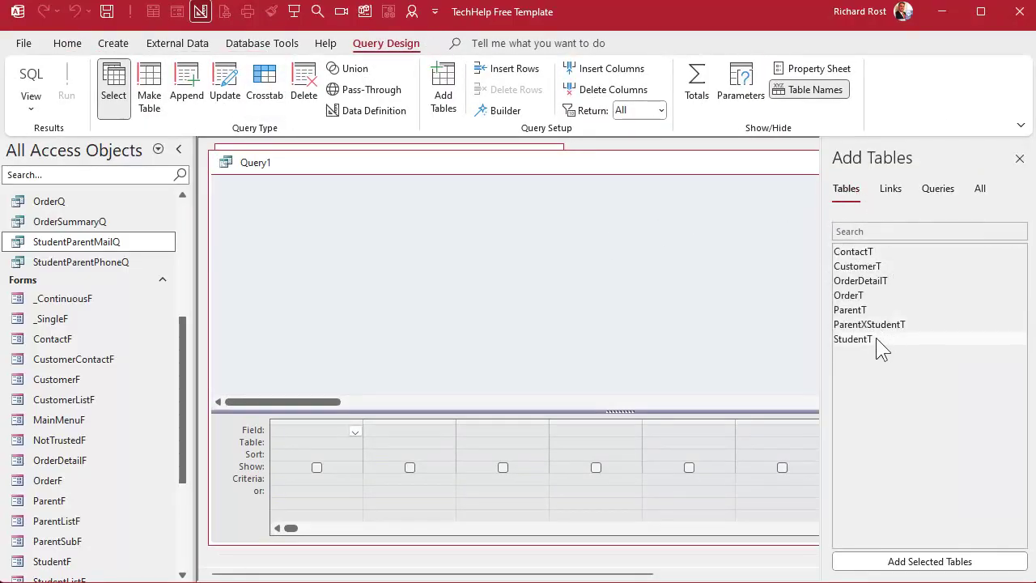
{"action": "double_click", "coordinate": [876, 339]}
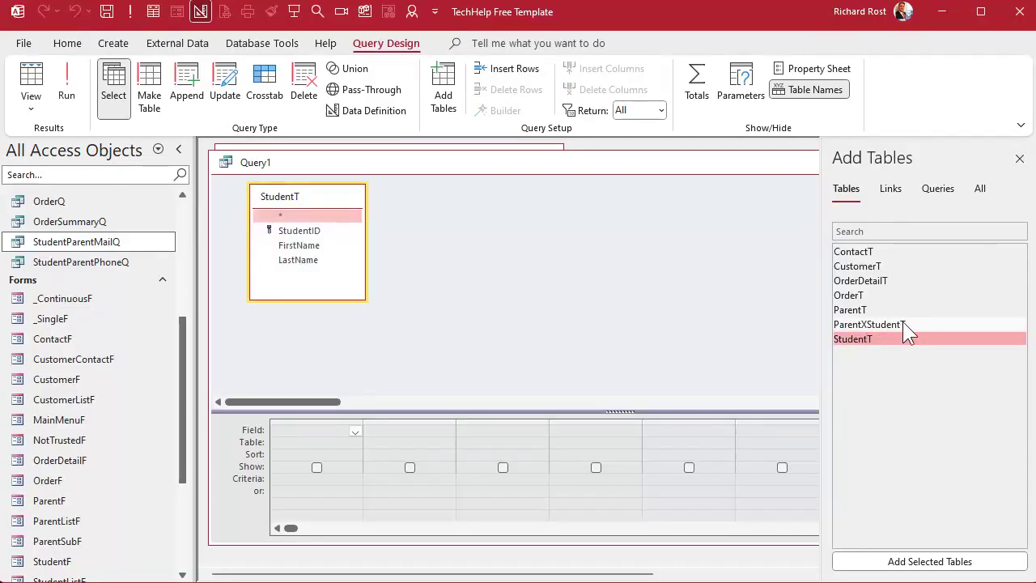
{"action": "left_click", "coordinate": [901, 324]}
{"action": "double_click", "coordinate": [901, 324]}
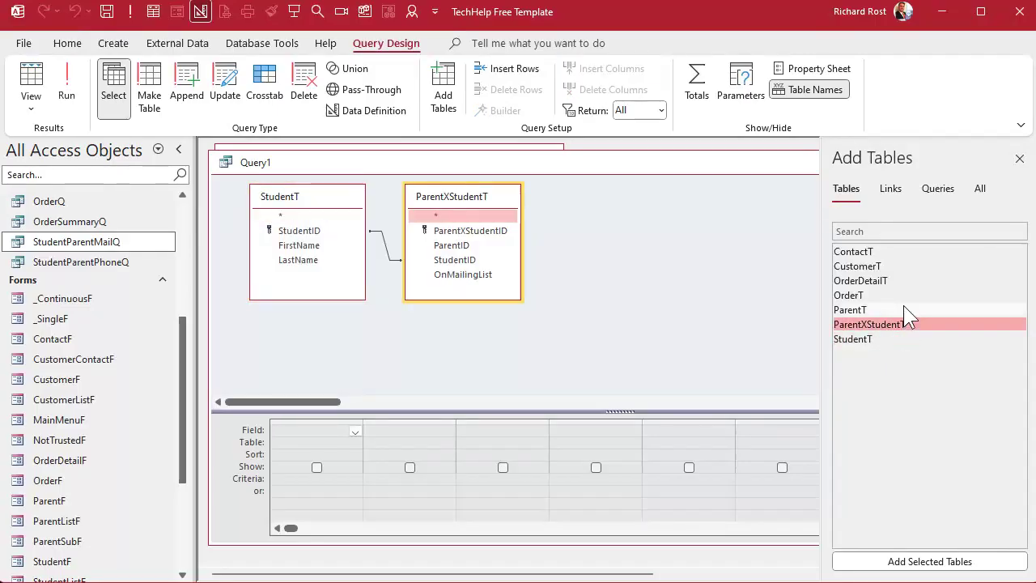
{"action": "left_click", "coordinate": [1020, 160]}
- Add StudentID, FirstName and LastName from StudentT and OnMailingList from ParentXStudentT to the query grid
{"action": "left_click", "coordinate": [481, 277]}
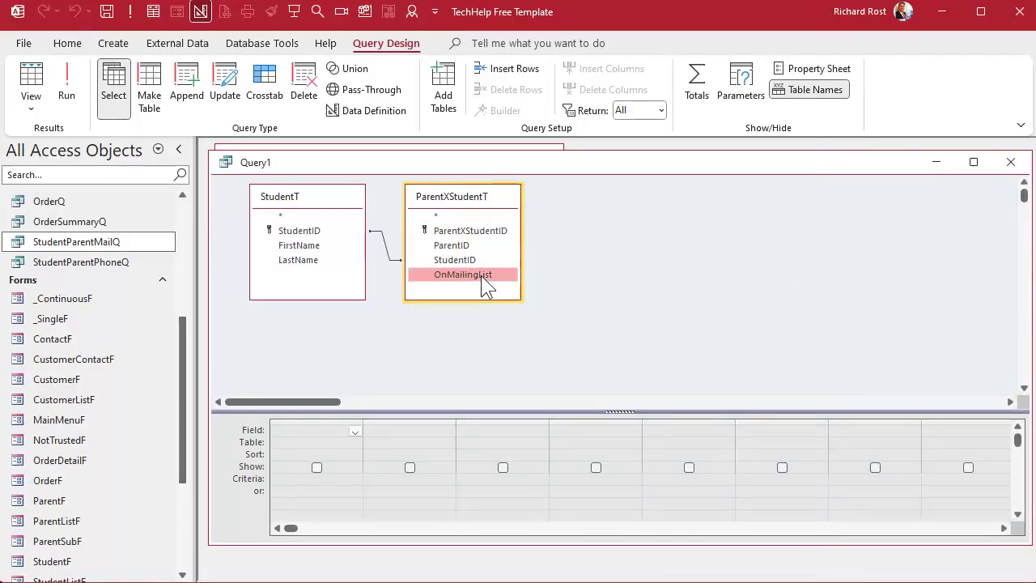
{"action": "left_click", "coordinate": [304, 230]}
{"action": "double_click", "coordinate": [304, 231]}
{"action": "double_click", "coordinate": [301, 246]}
{"action": "left_click", "coordinate": [302, 261]}
{"action": "double_click", "coordinate": [302, 260]}
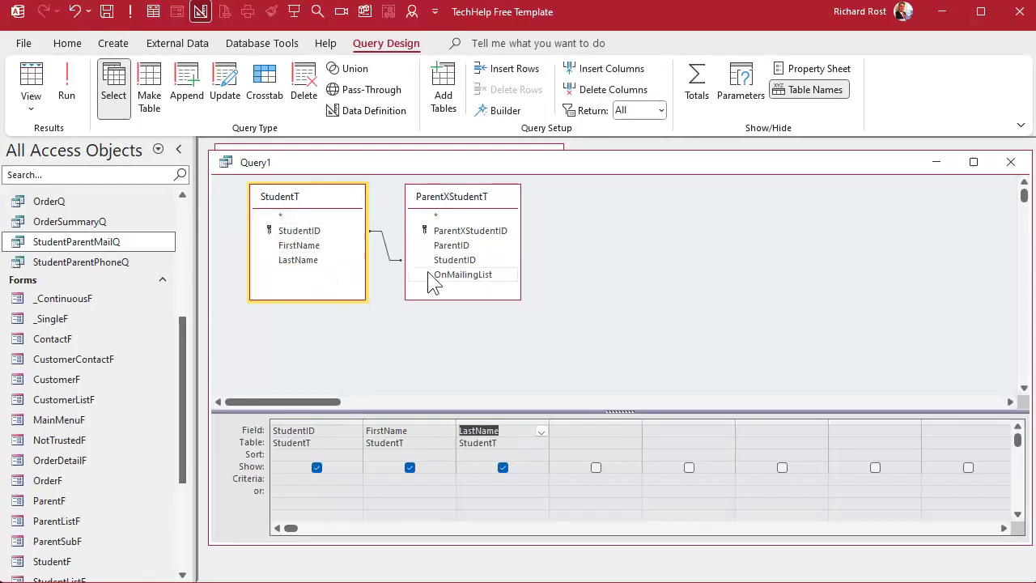
{"action": "left_click", "coordinate": [462, 275]}
{"action": "double_click", "coordinate": [462, 276]}
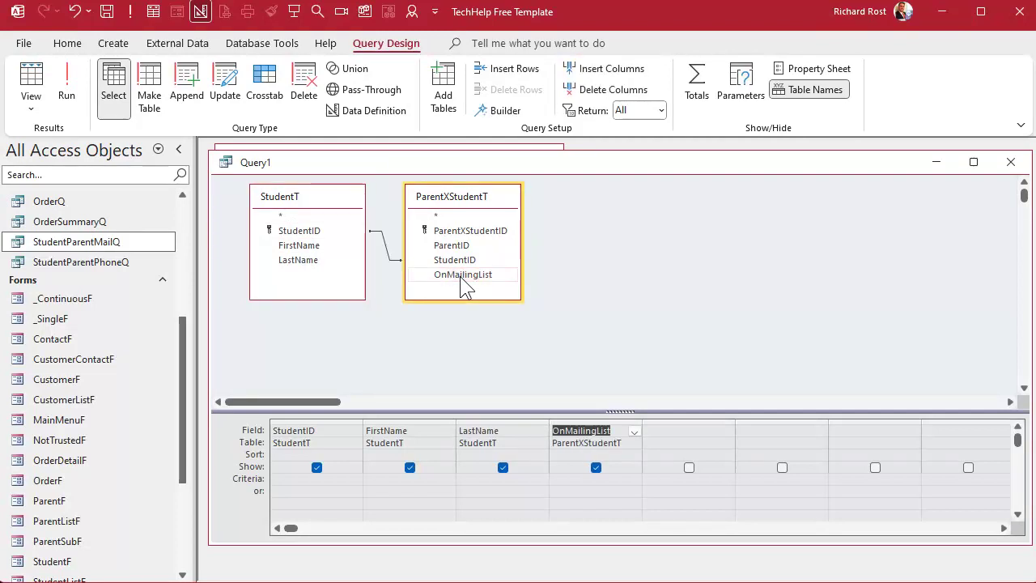
- Set the join to include all records from StudentT and only the matching records from ParentXStudentT
{"action": "left_click", "coordinate": [625, 263]}
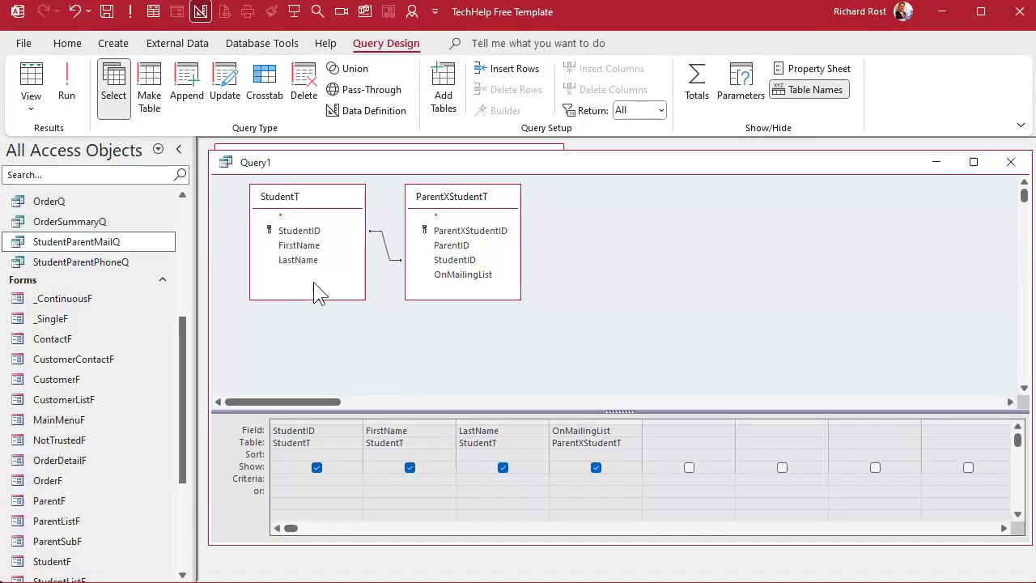
{"action": "double_click", "coordinate": [377, 232]}
{"action": "left_click", "coordinate": [367, 245]}
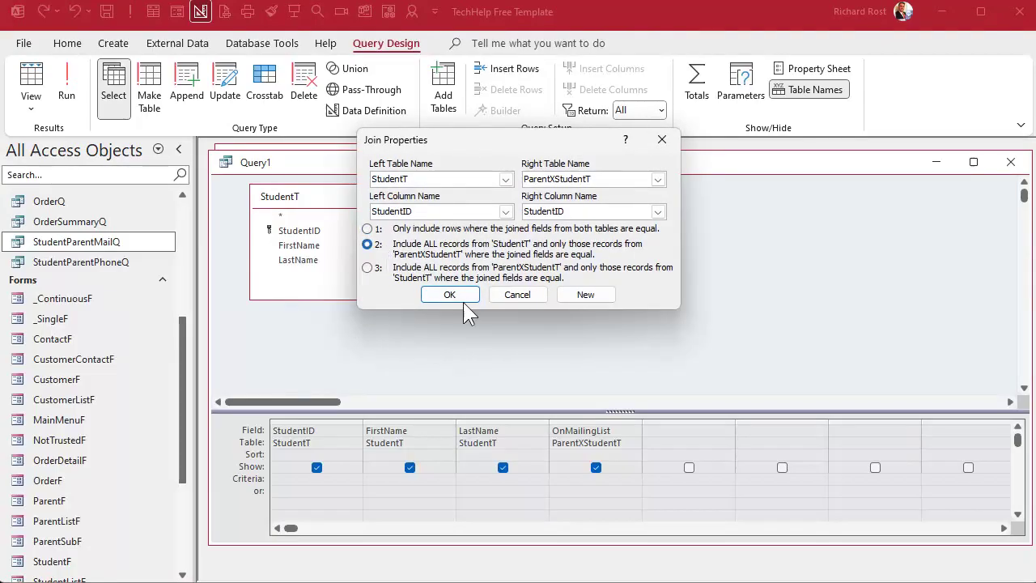
{"action": "left_click", "coordinate": [453, 297]}
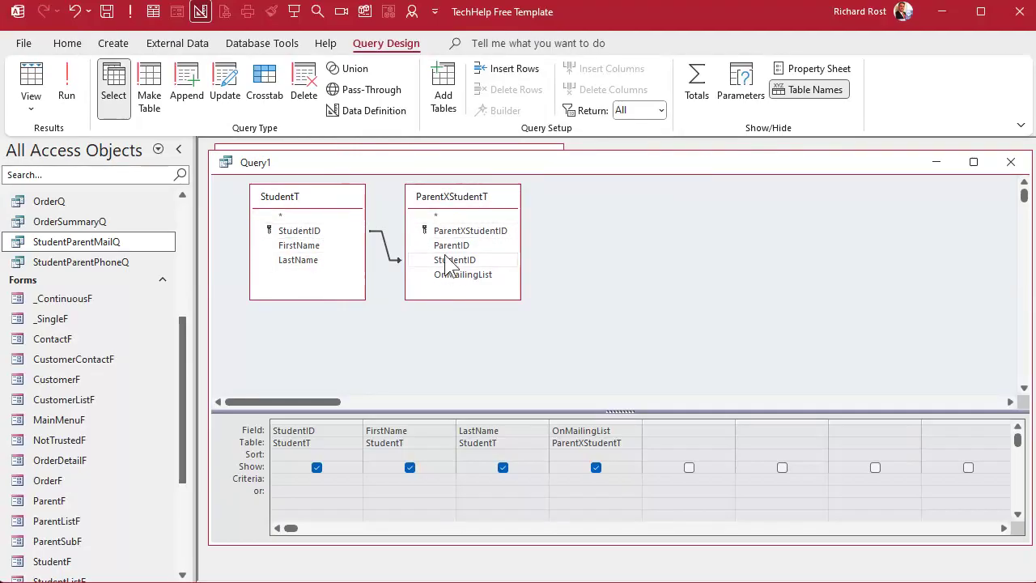
{"action": "left_click", "coordinate": [561, 277]}
- Run the query and examine its records, selecting the rows that belong to StudentID 1
{"action": "left_click", "coordinate": [66, 85]}
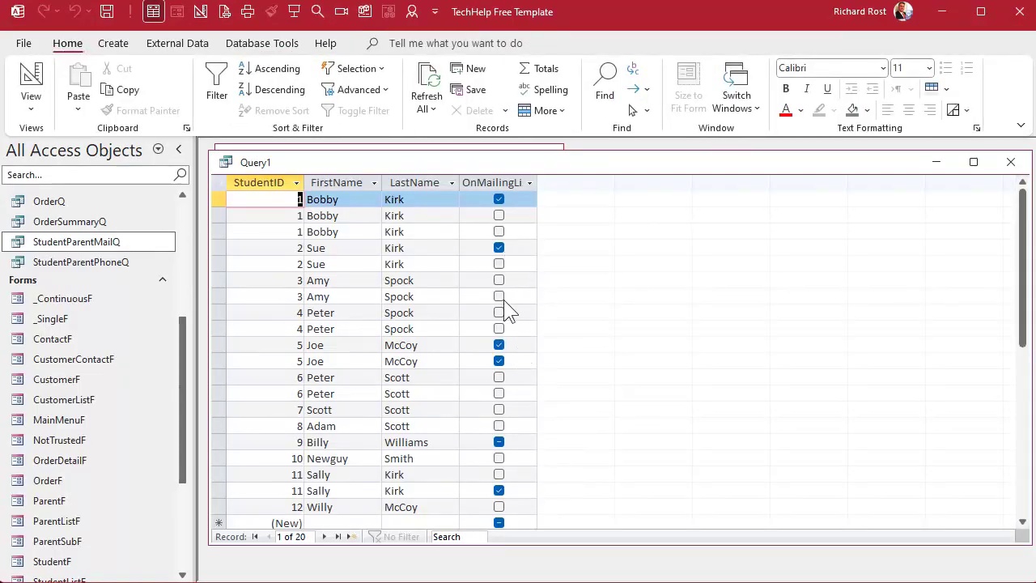
{"action": "scroll", "coordinate": [403, 387], "scroll_direction": "down", "scroll_amount": 2}
{"action": "scroll", "coordinate": [403, 386], "scroll_direction": "up", "scroll_amount": 2}
{"action": "left_click_drag", "start_coordinate": [220, 200], "coordinate": [219, 232]}
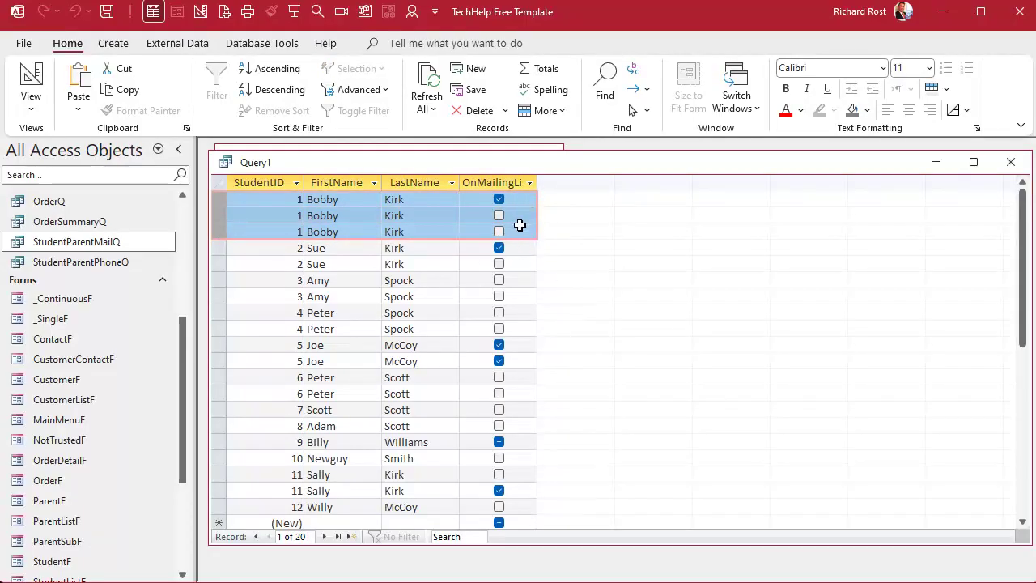
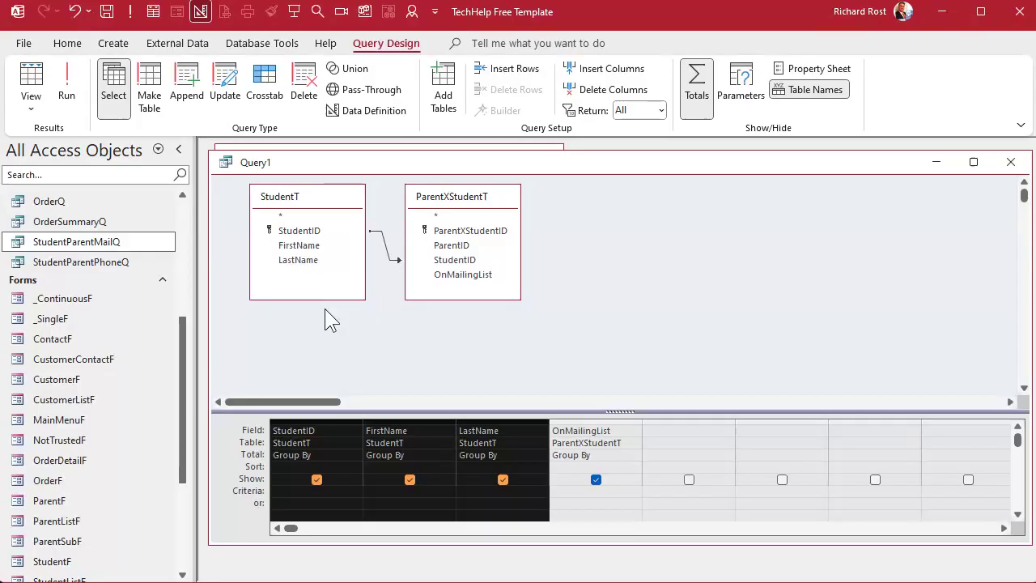
- Set the OnMailingList column's total to Count and run the query
{"action": "left_click", "coordinate": [602, 454]}
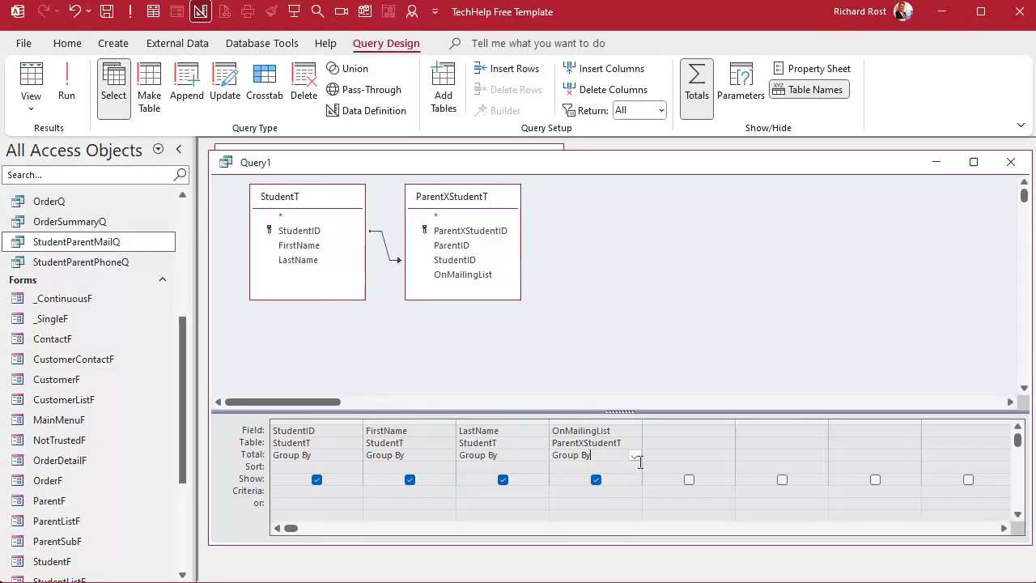
{"action": "left_click", "coordinate": [634, 455]}
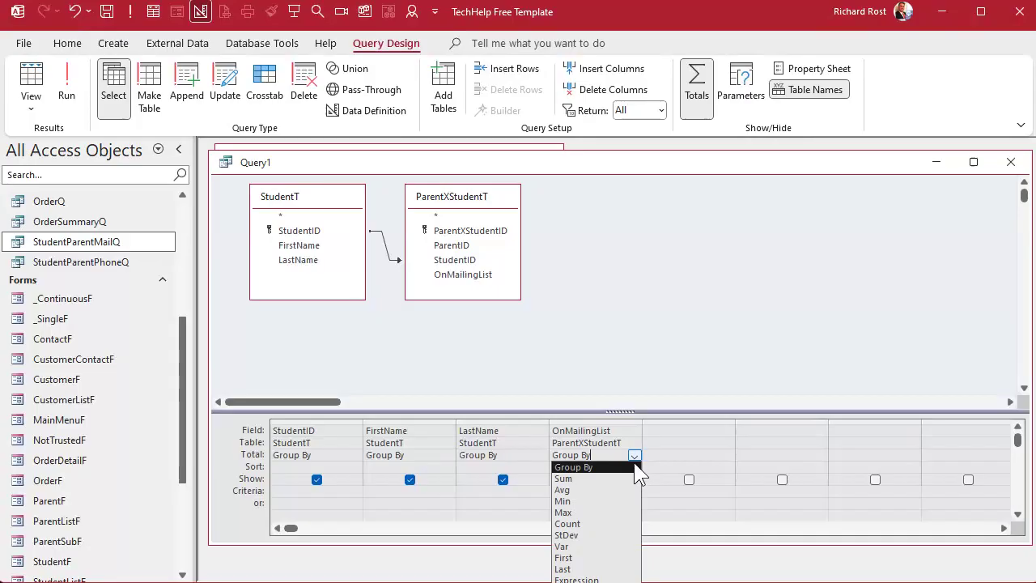
{"action": "left_click", "coordinate": [618, 524]}
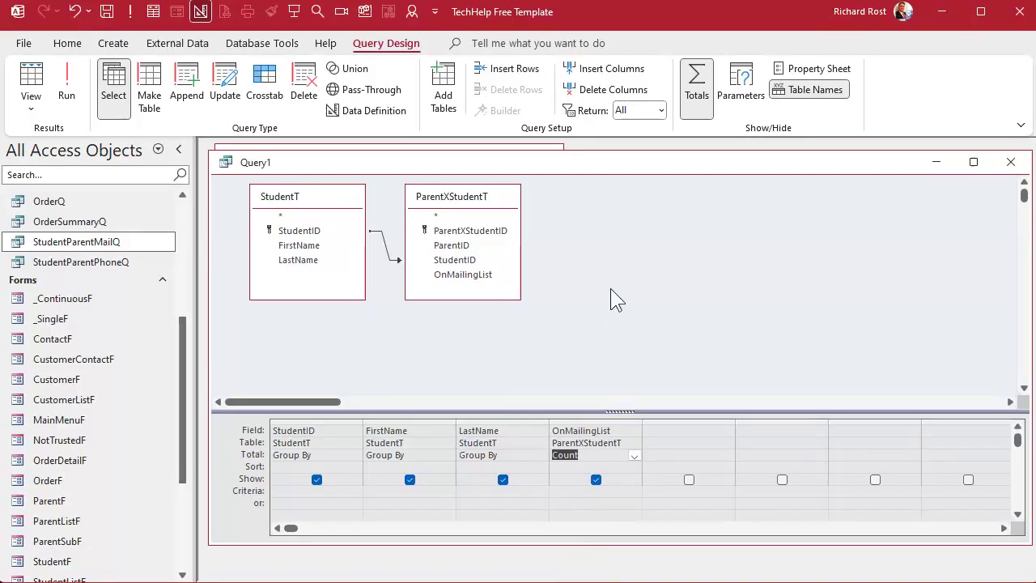
{"action": "left_click", "coordinate": [69, 81]}
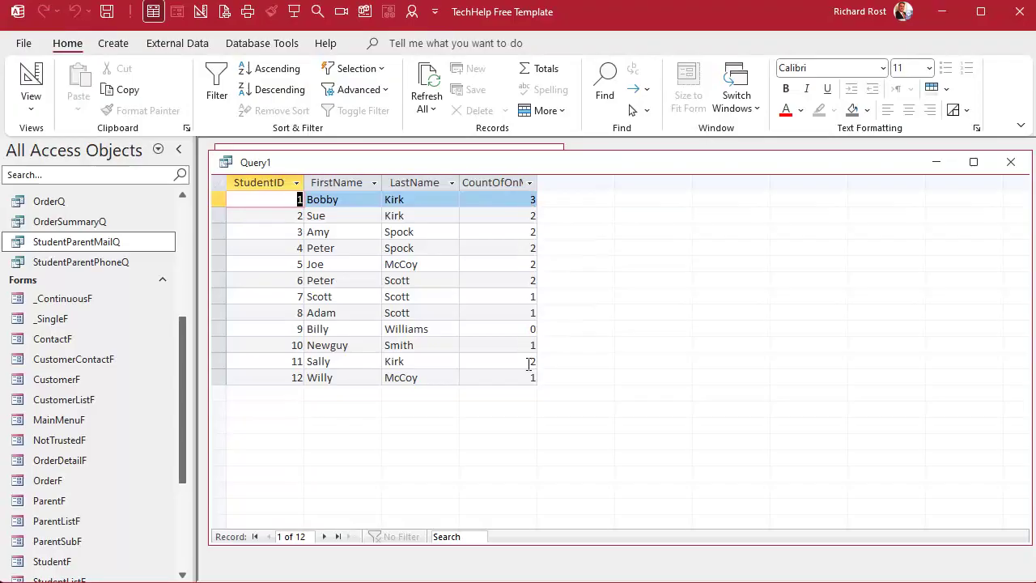
- Return to the query design, set the OnMailingList column's total to Sum and run the query
{"action": "left_click", "coordinate": [31, 81]}
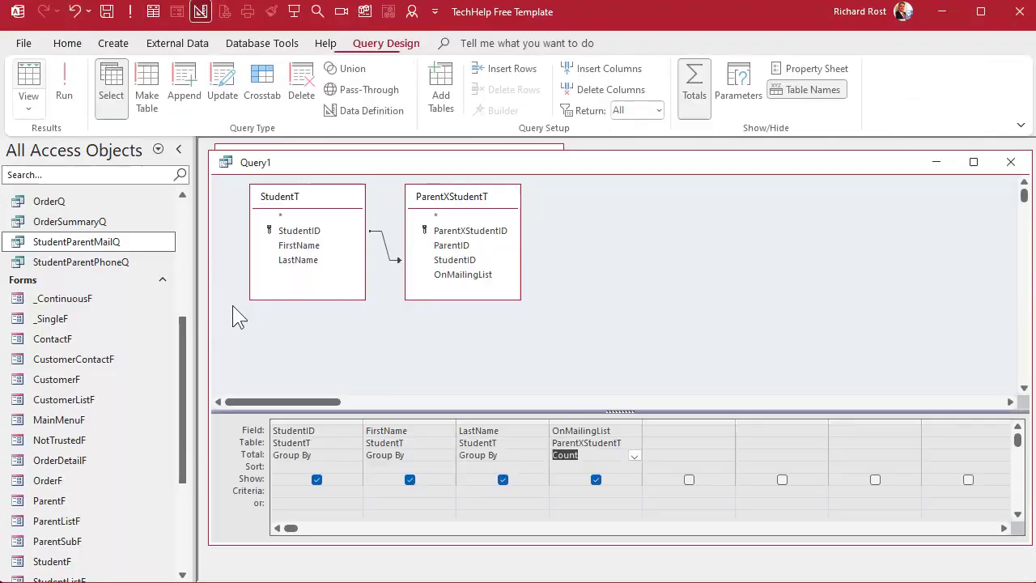
{"action": "left_click", "coordinate": [632, 459]}
{"action": "left_click", "coordinate": [623, 476]}
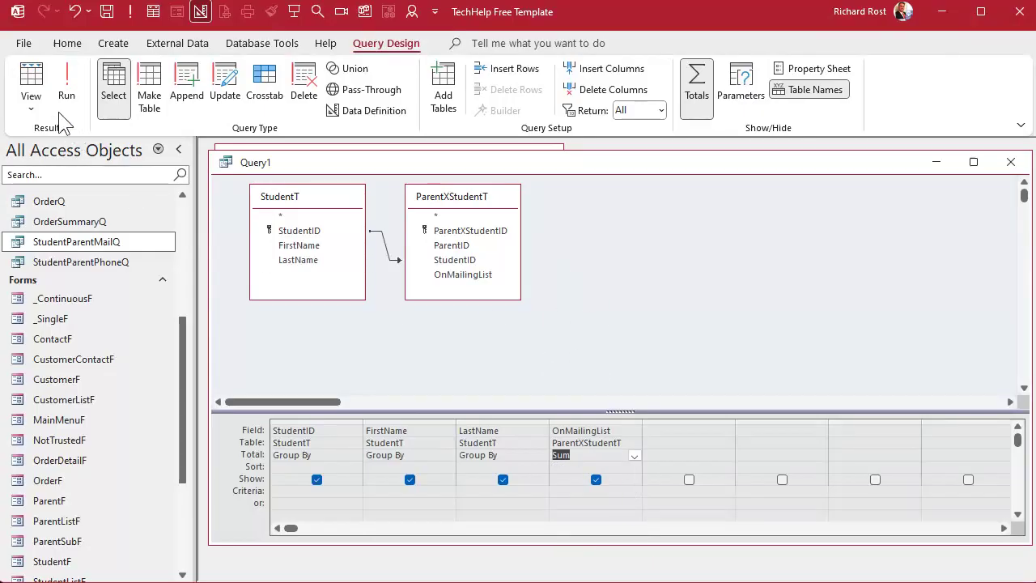
{"action": "left_click", "coordinate": [73, 91]}
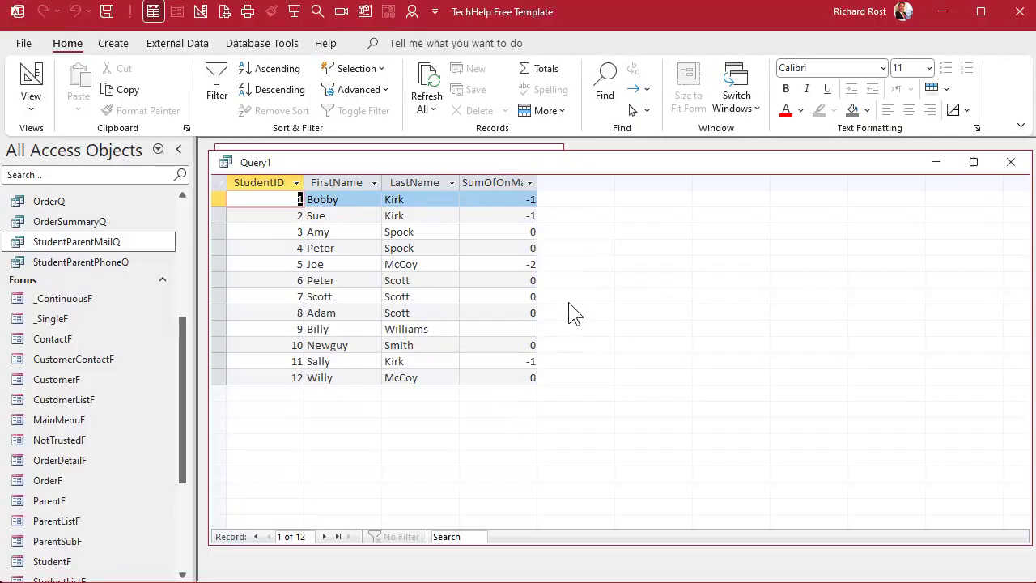
- Give the summed OnMailingList column the alias ParentsOnML, run the query, and widen that column to fit its heading
{"action": "right_click", "coordinate": [587, 170]}
{"action": "left_click", "coordinate": [625, 246]}
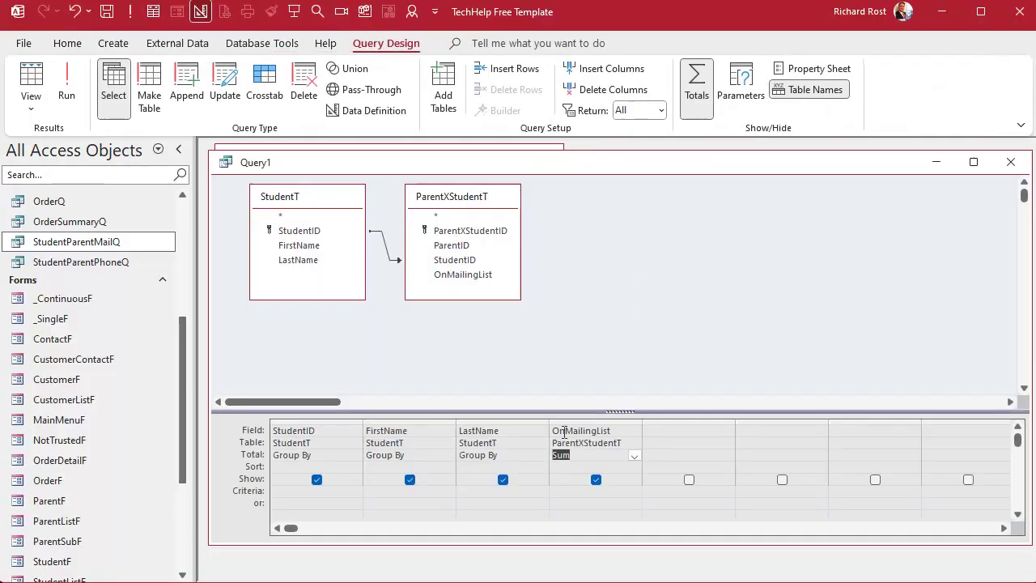
{"action": "left_click", "coordinate": [568, 431]}
{"action": "key", "text": "Home"}
{"action": "type", "text": "P"}
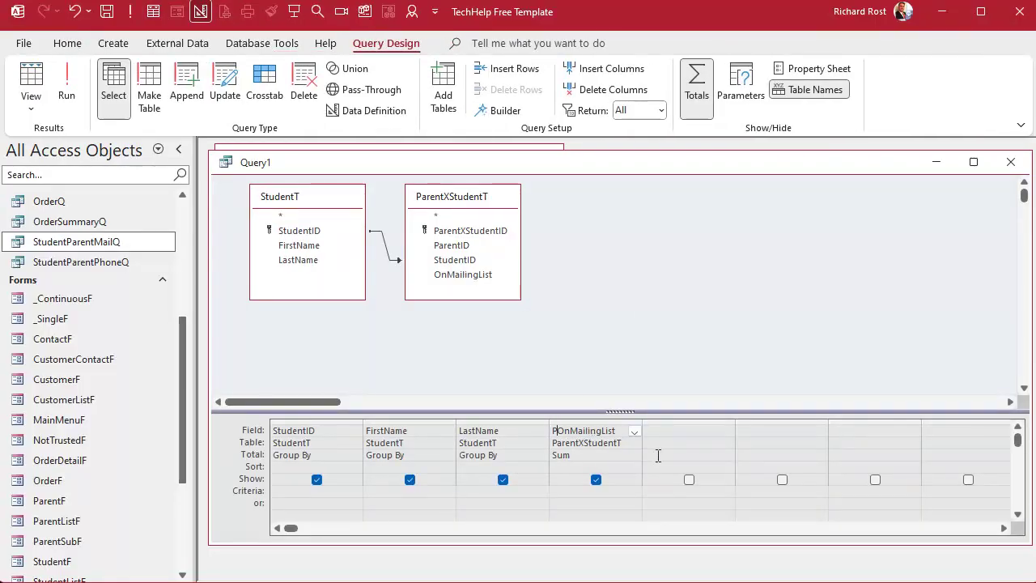
{"action": "type", "text": "arentsOnML: OnMai"}
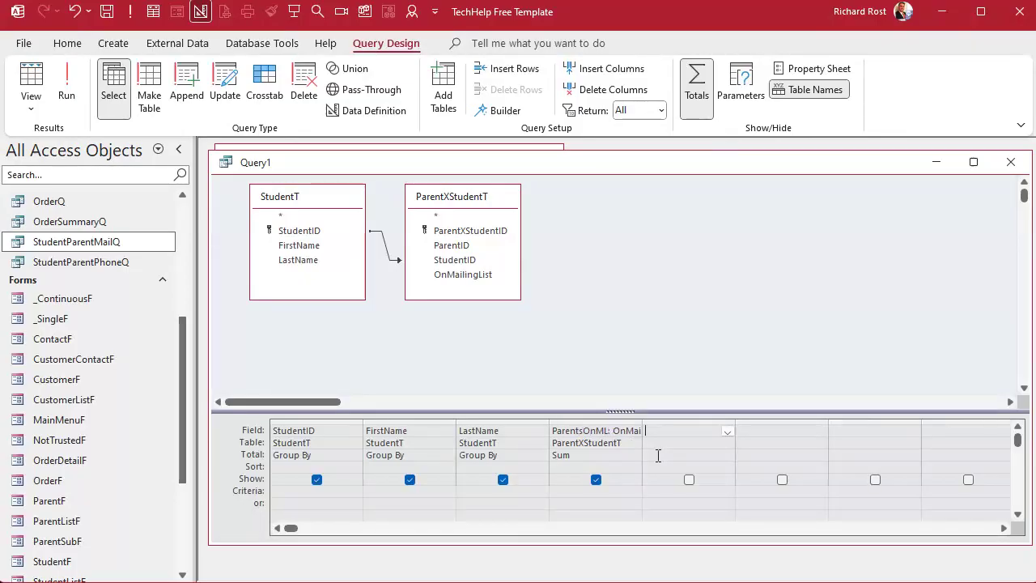
{"action": "left_click", "coordinate": [64, 89]}
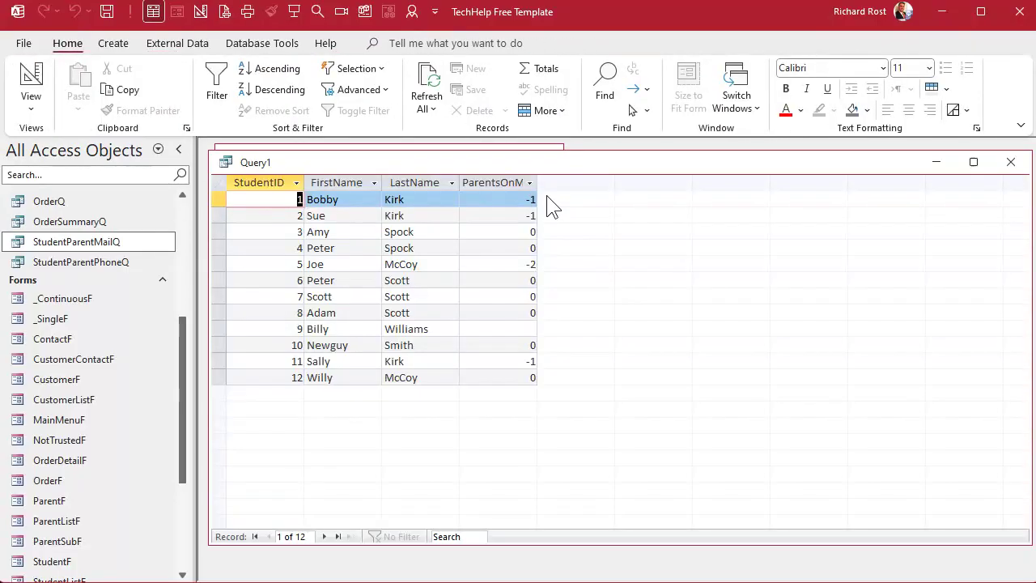
{"action": "double_click", "coordinate": [537, 183]}
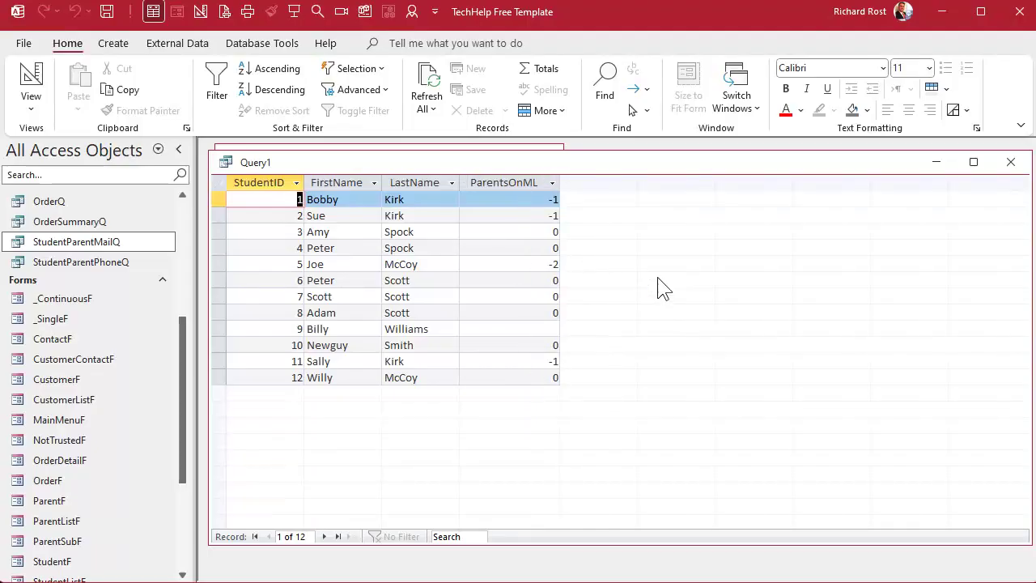
- Save the query as ParentsOnMailingListQ
{"action": "key", "text": "ctrl+s"}
{"action": "type", "text": "Parents"}
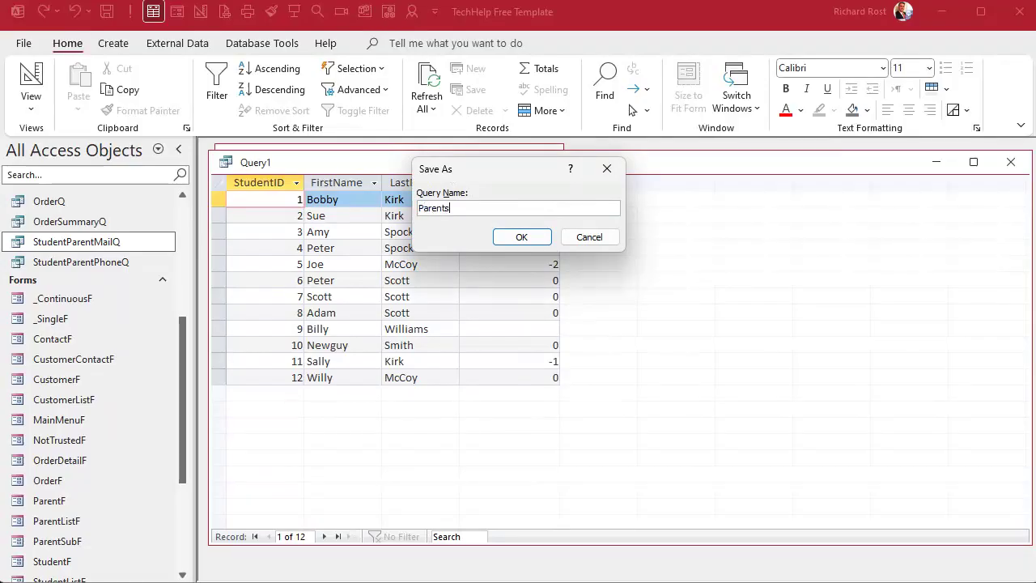
{"action": "type", "text": "OnMailingListQ"}
{"action": "key", "text": "Return"}
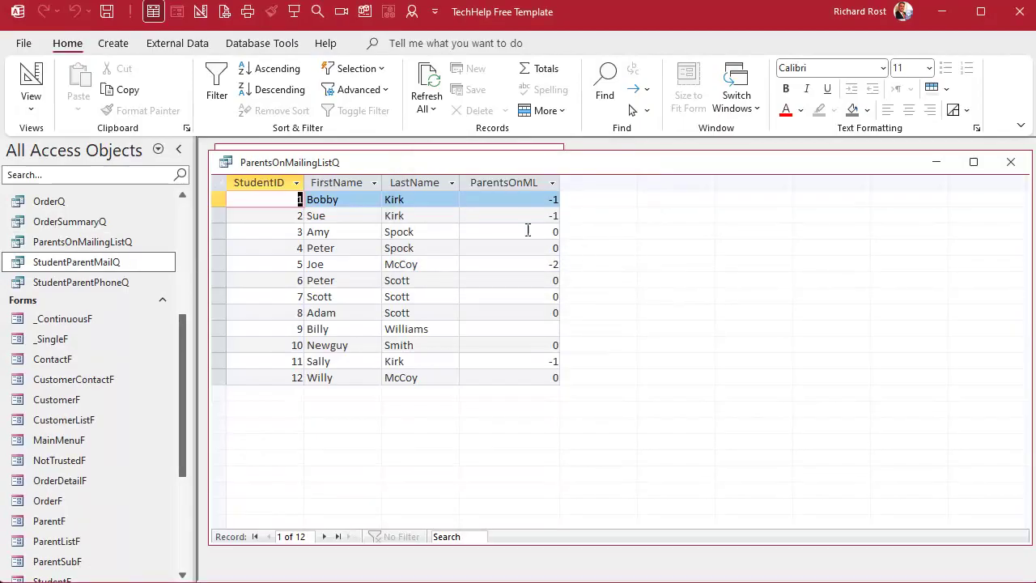
- Sort the query by the ParentsOnML column in ascending order and run it
{"action": "left_click", "coordinate": [30, 74]}
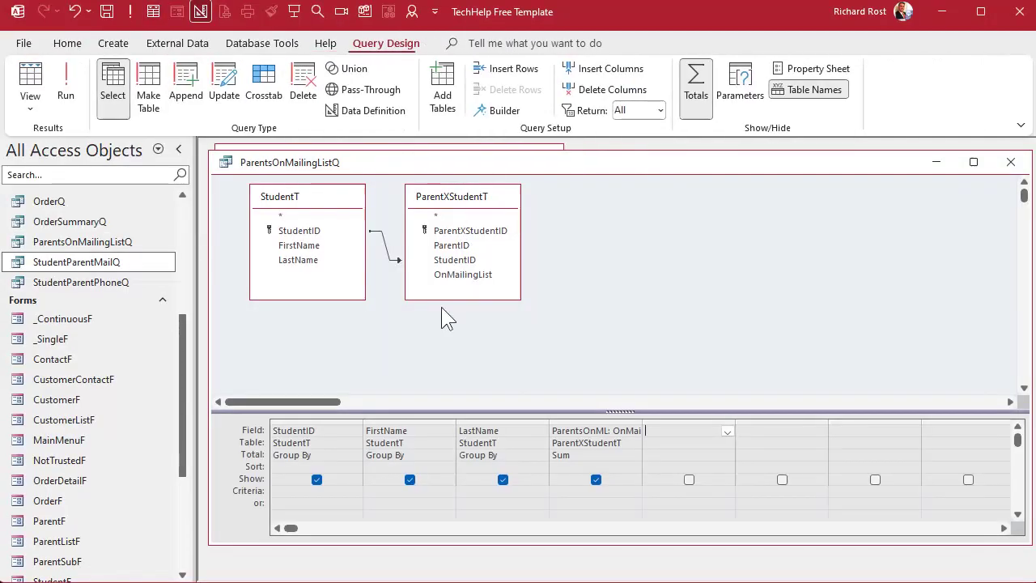
{"action": "left_click", "coordinate": [599, 467]}
{"action": "left_click", "coordinate": [635, 468]}
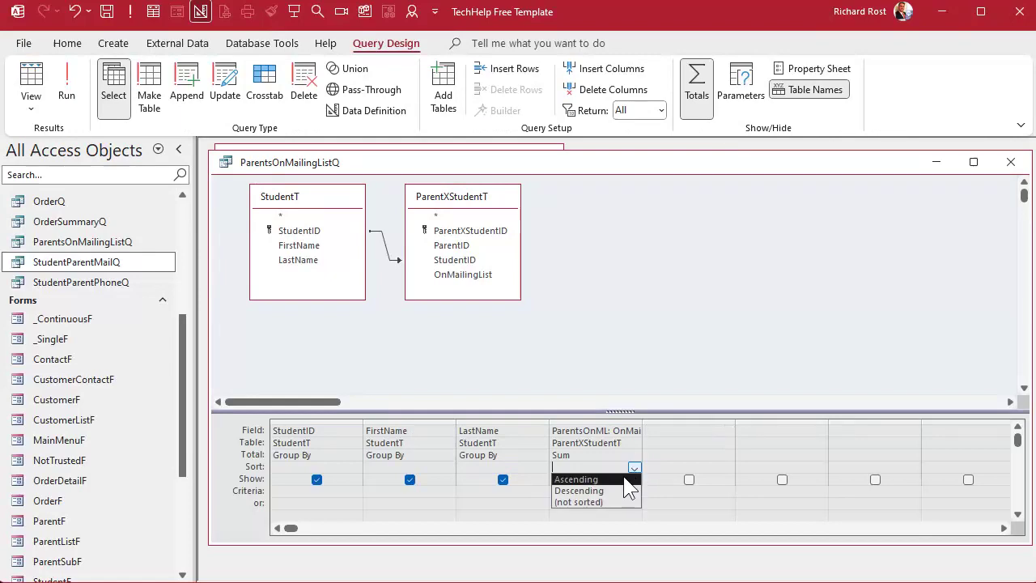
{"action": "left_click", "coordinate": [625, 479]}
{"action": "left_click", "coordinate": [68, 87]}
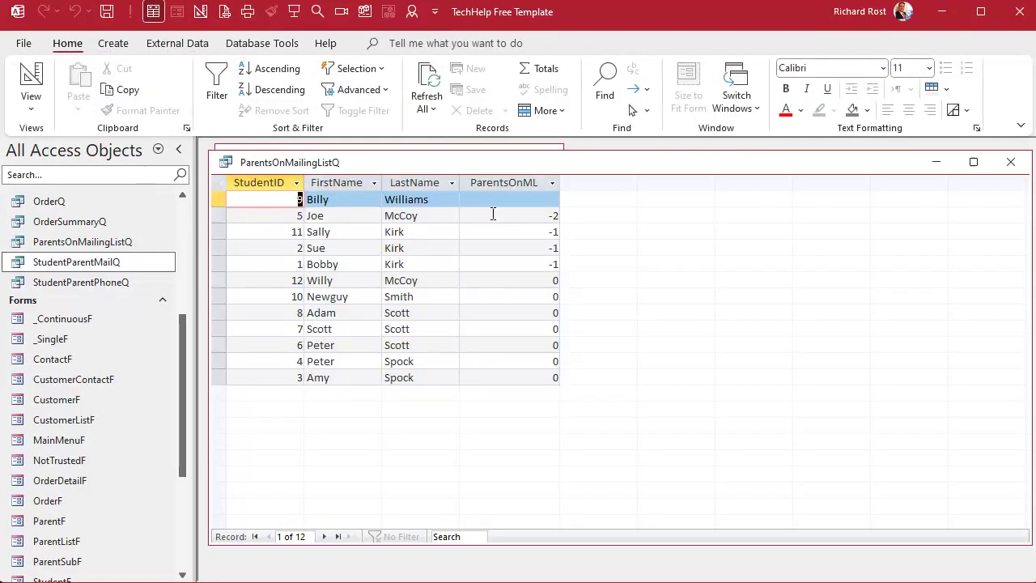